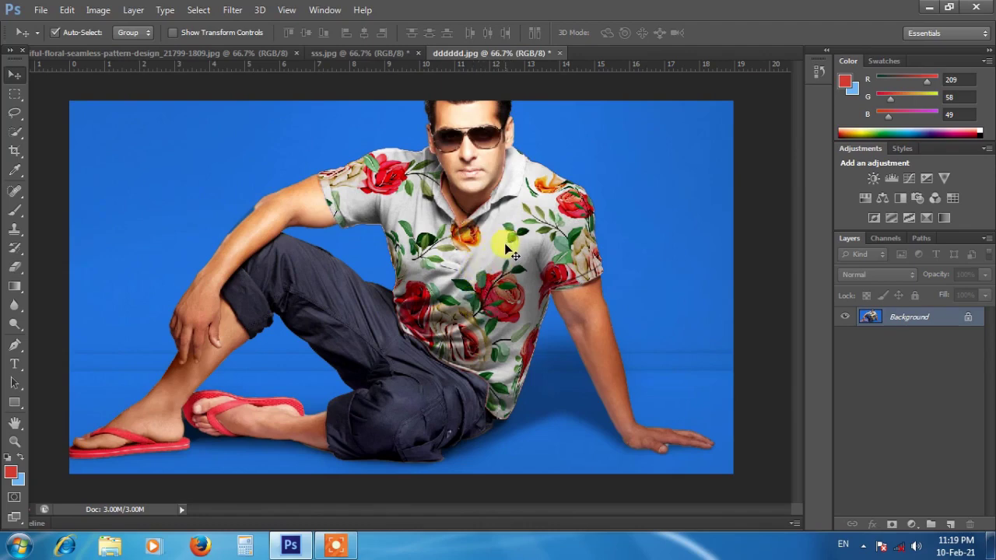
Compare the plain-shirt photo sss.jpg with the floral-shirt result, fitting the result in view.
click(355, 52)
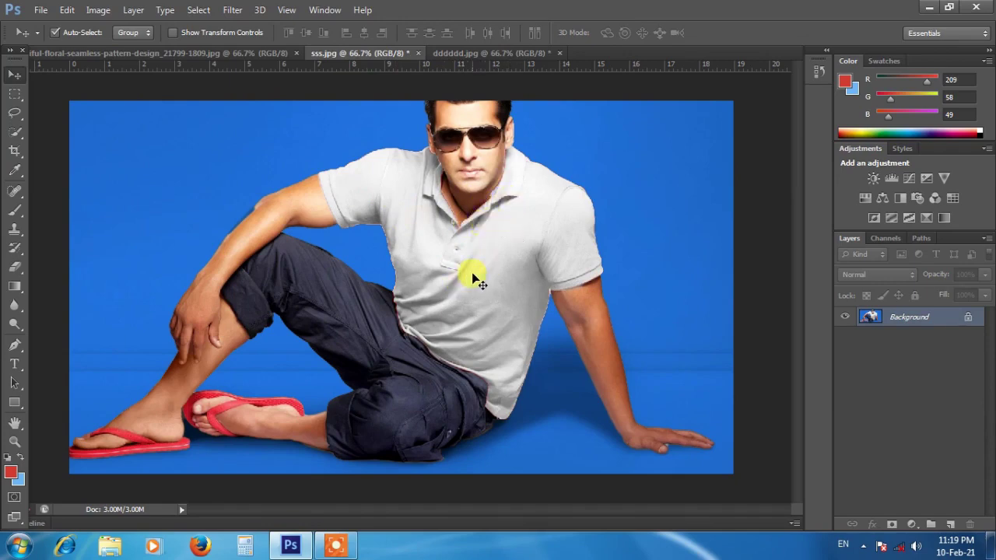
scroll(474, 278, up, 1)
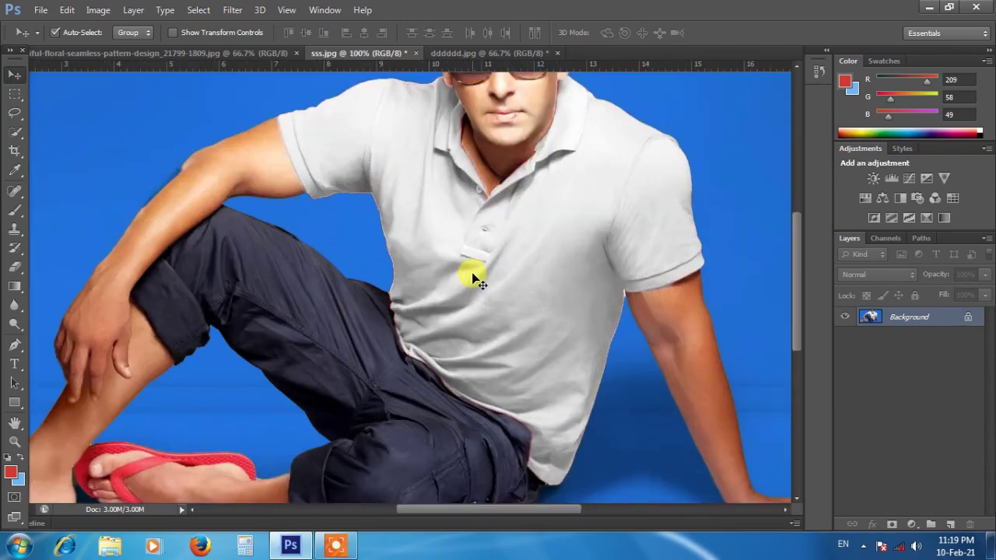
click(495, 51)
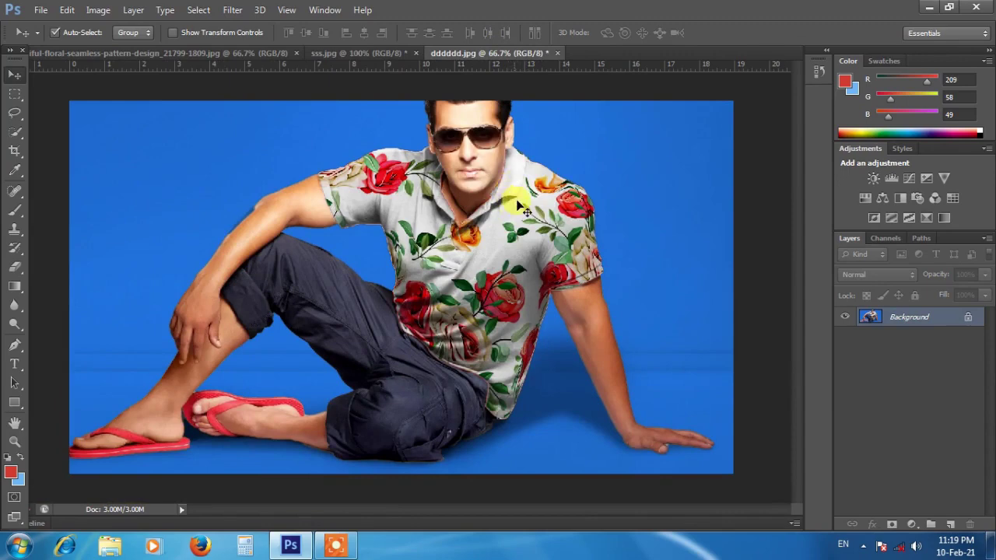
scroll(521, 204, up, 1)
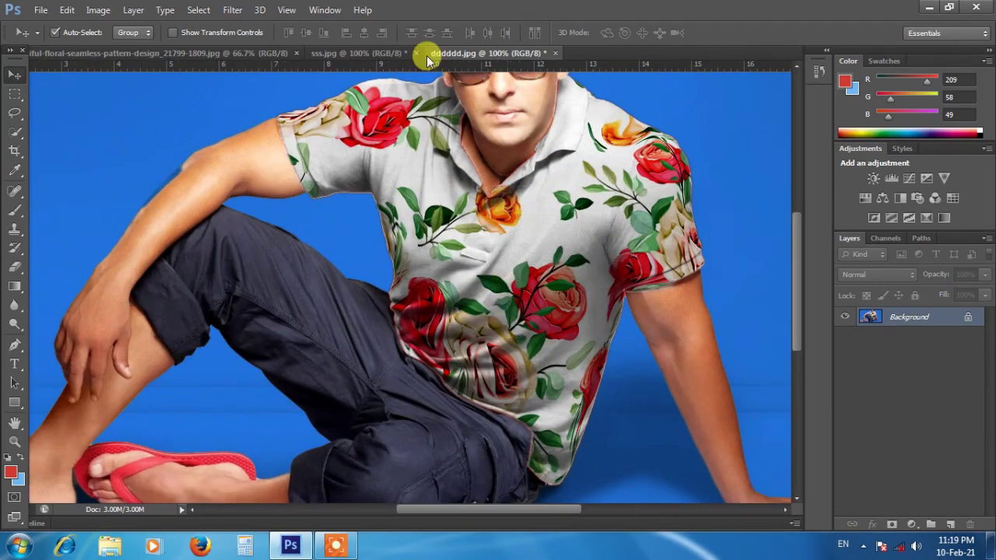
click(377, 54)
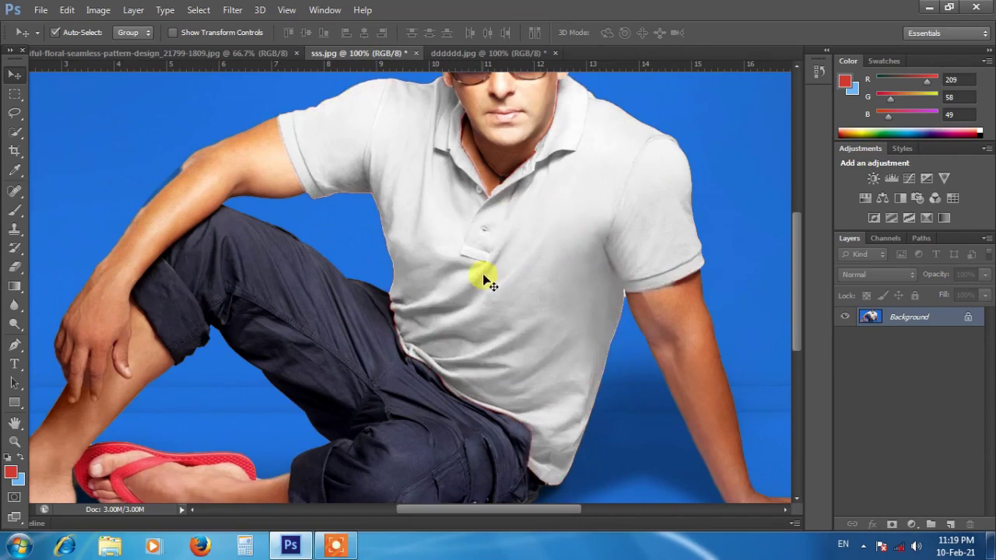
click(473, 56)
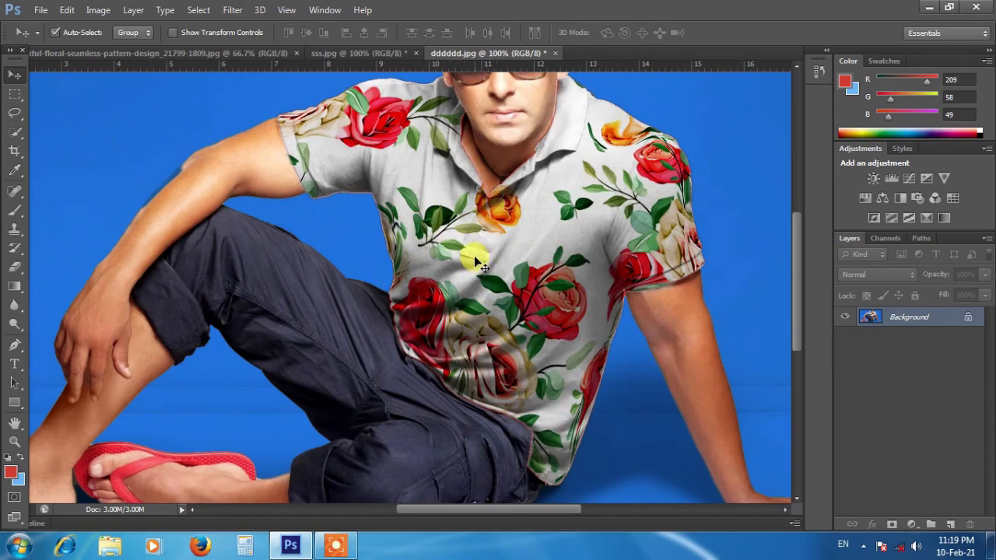
key(ctrl+minus)
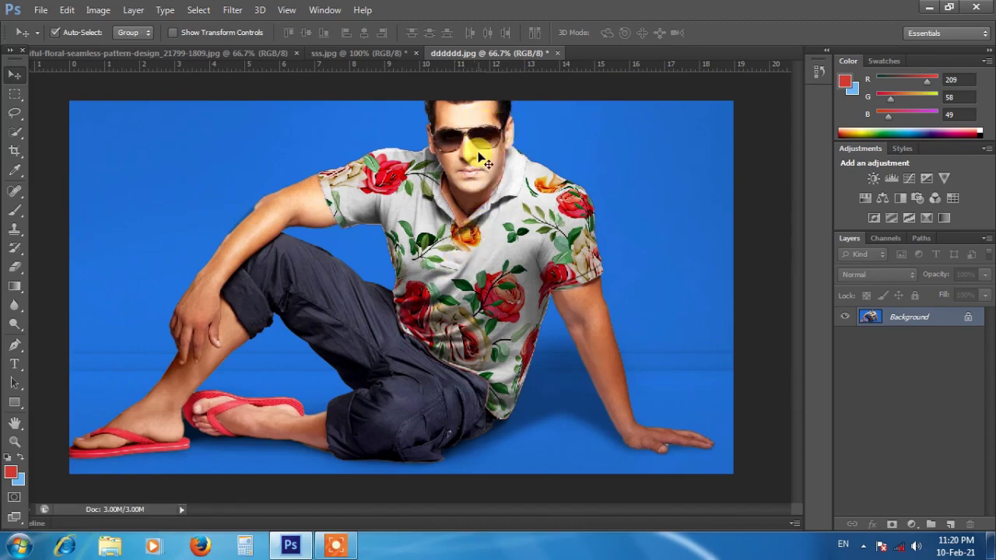
Close dddddd.jpg without saving, fit sss.jpg on screen and duplicate its Background as Layer 1.
click(557, 53)
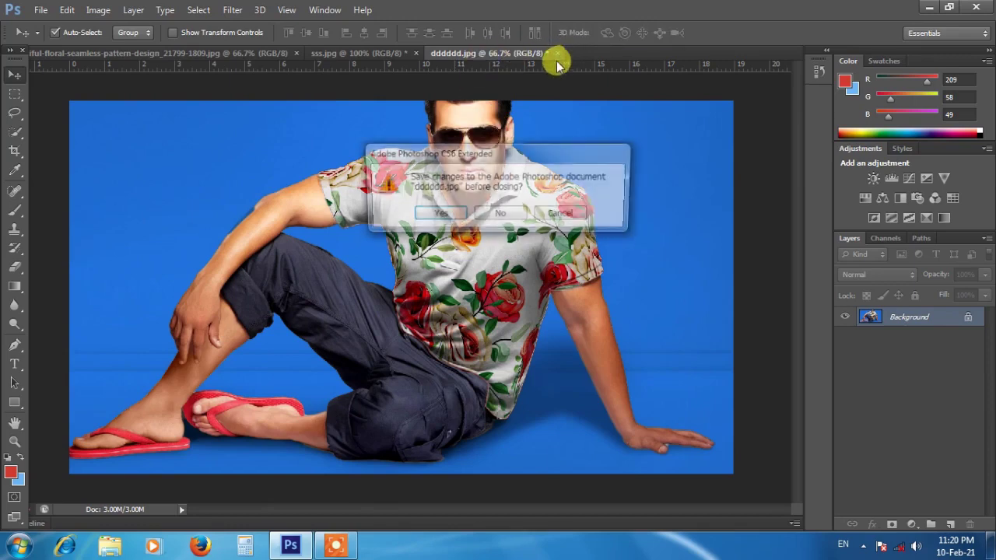
click(502, 214)
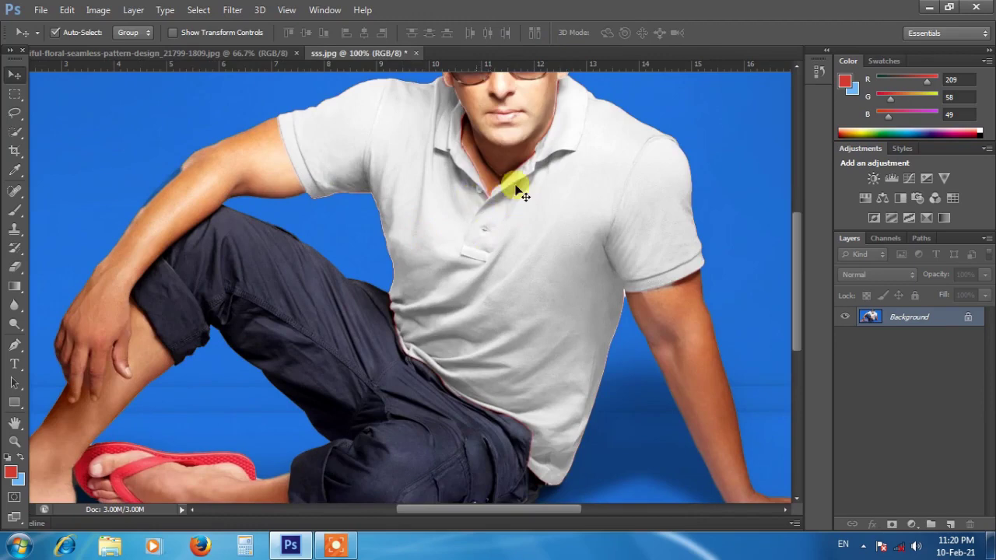
key(ctrl+0)
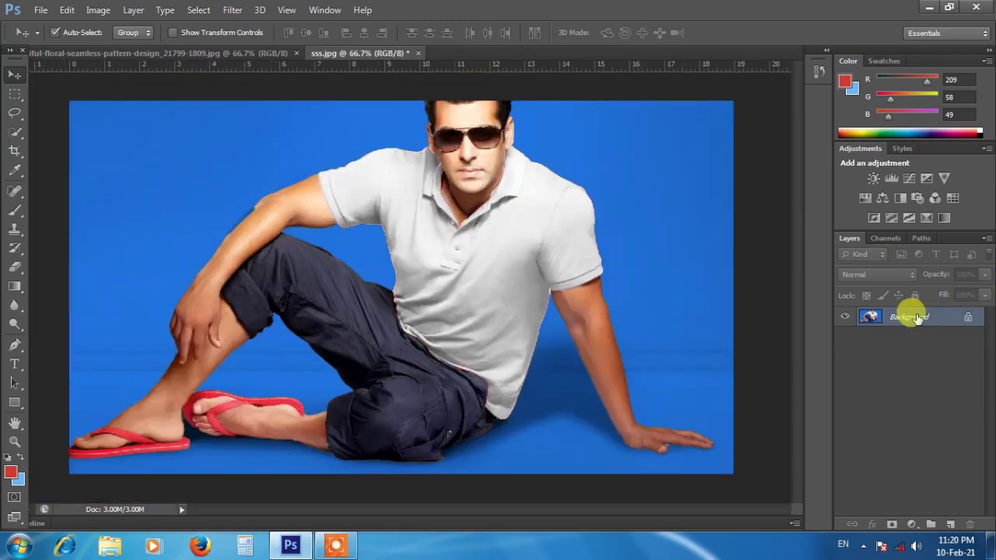
key(ctrl+j)
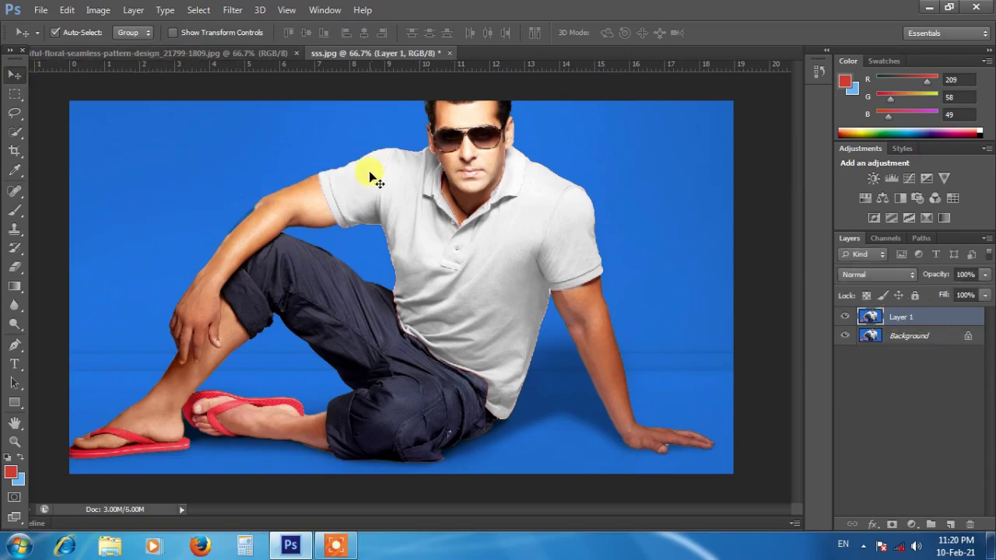
Copy the rose pattern into sss.jpg as Layer 2, close the pattern file, and position it over the shirt.
click(195, 54)
drag(190, 53, 145, 103)
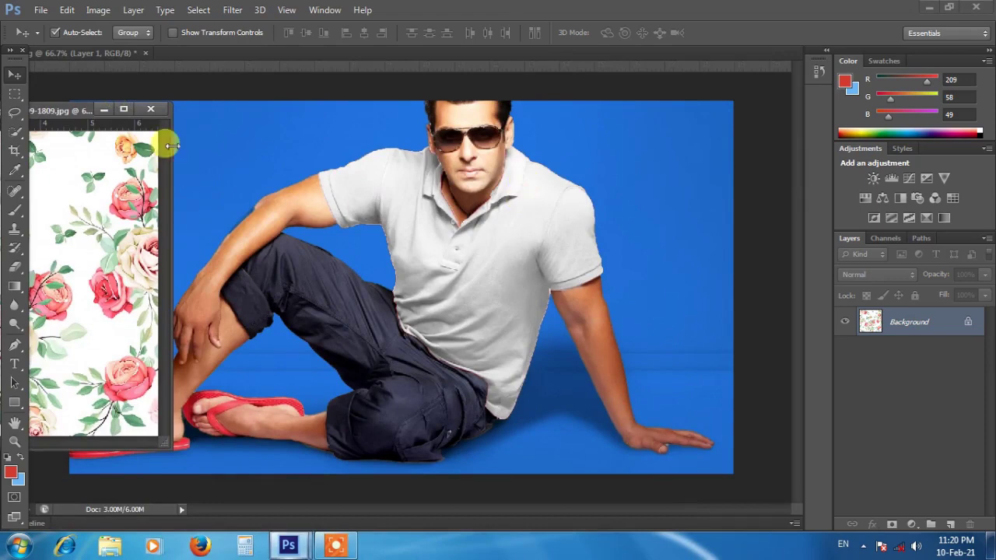
mouse_move(70, 207)
mouse_down()
mouse_move(413, 234)
mouse_move(476, 184)
mouse_up()
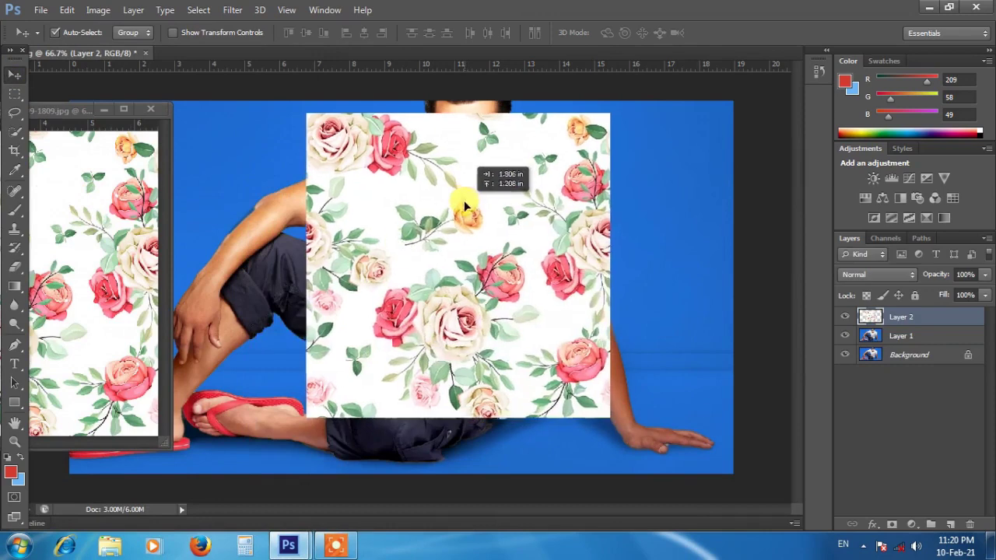
click(86, 125)
click(165, 145)
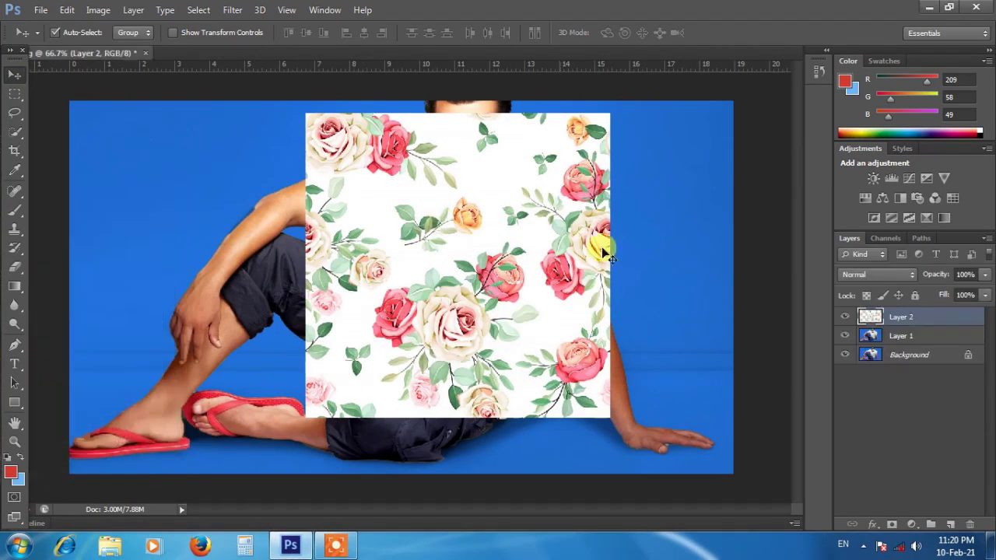
mouse_move(470, 213)
mouse_down()
mouse_move(442, 226)
mouse_move(482, 239)
mouse_up()
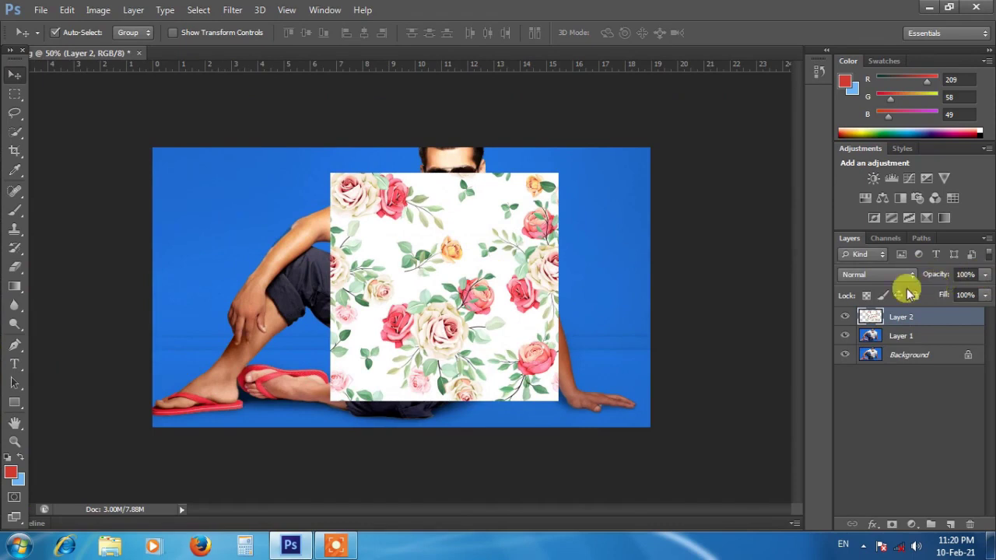
Lower Layer 2's opacity to 33% and nudge the rose pattern into place over the torso.
click(984, 275)
drag(978, 292, 936, 292)
key(ctrl+plus)
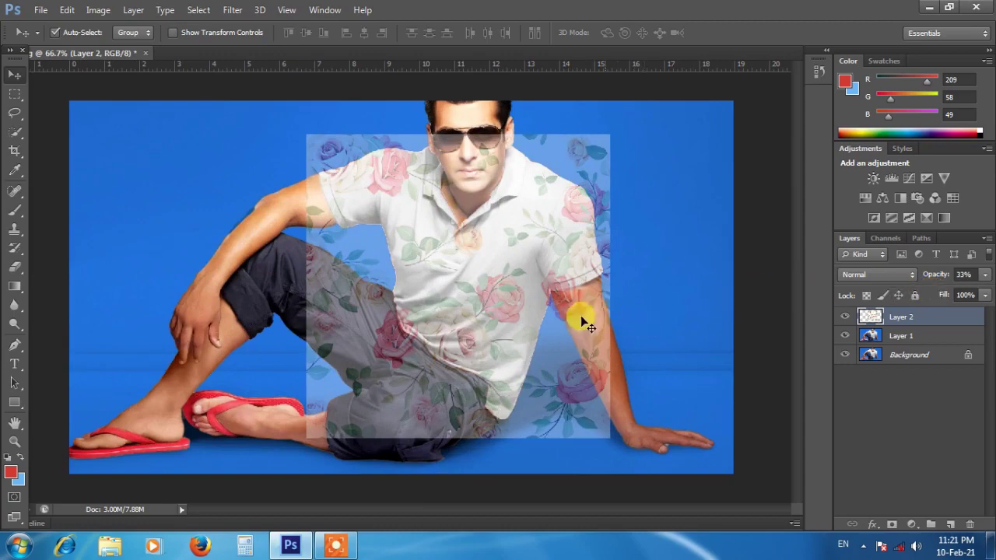
drag(550, 319, 558, 312)
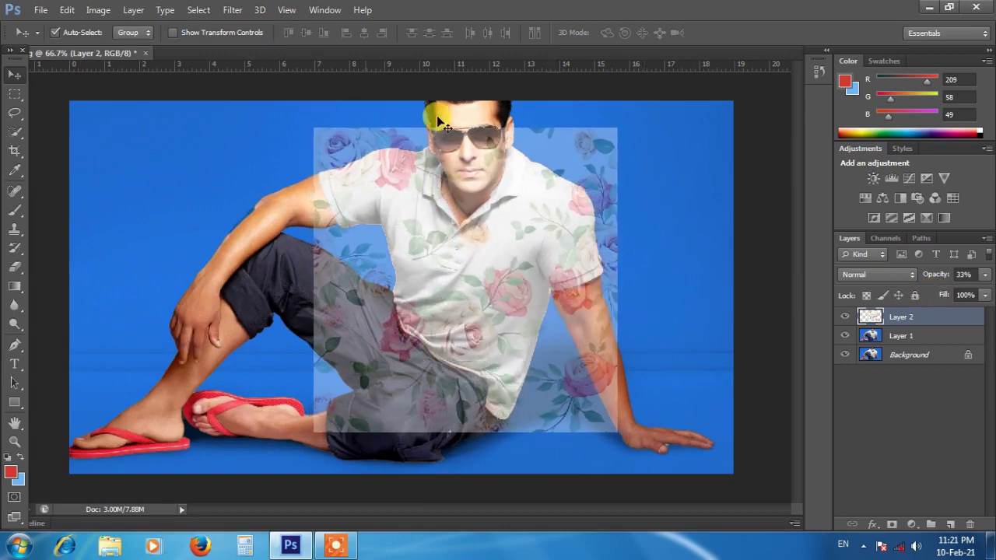
drag(410, 154, 399, 168)
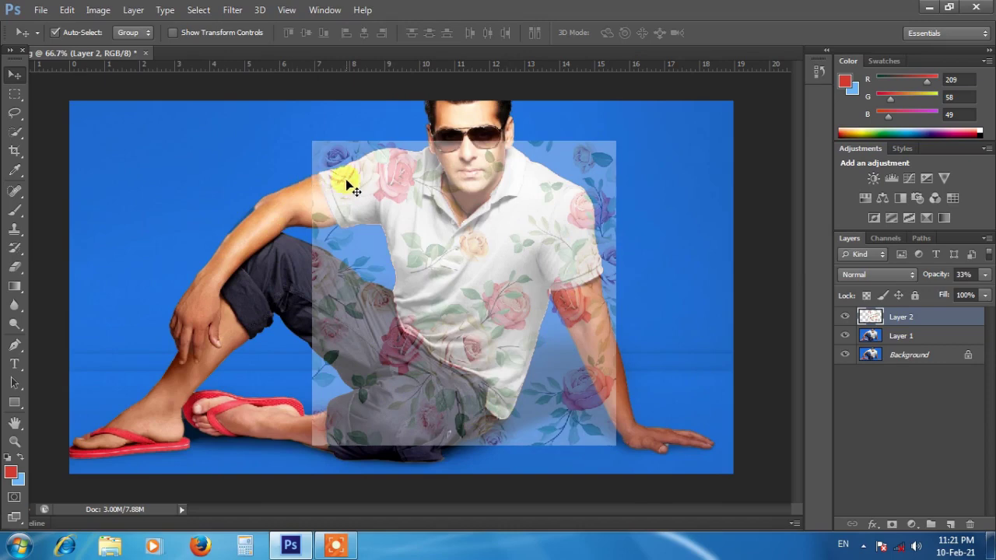
key(ctrl+t)
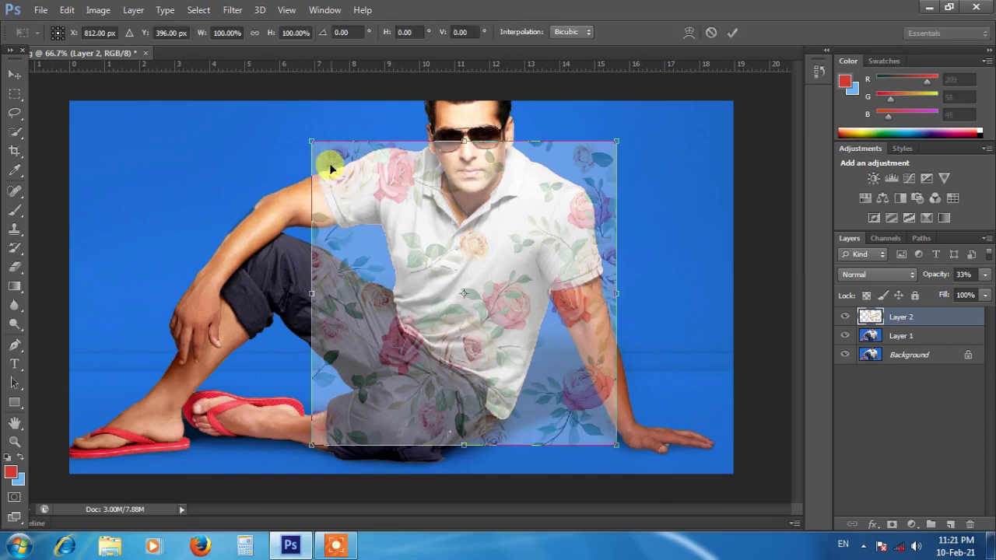
Scale the rose pattern to 101.92% width and height with Free Transform.
drag(304, 135, 303, 133)
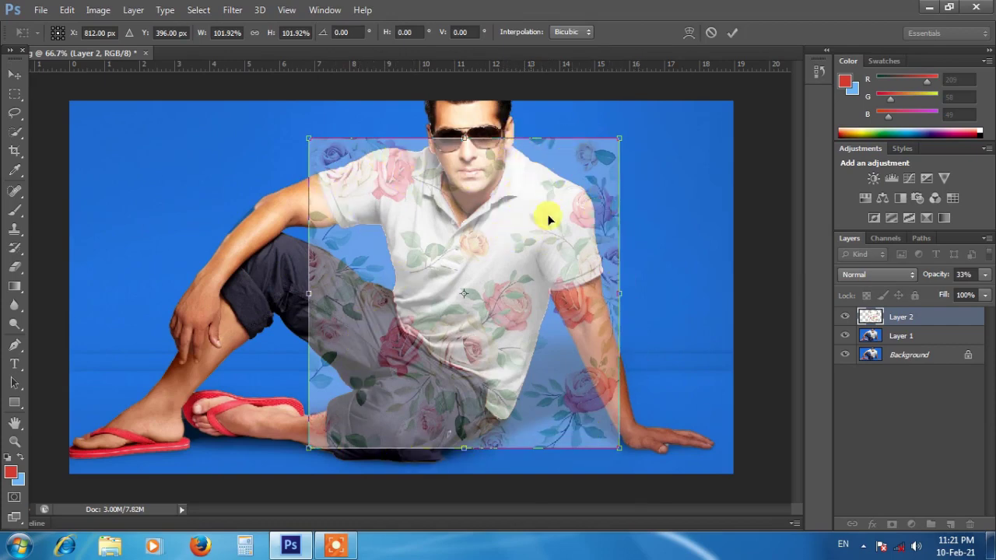
click(732, 34)
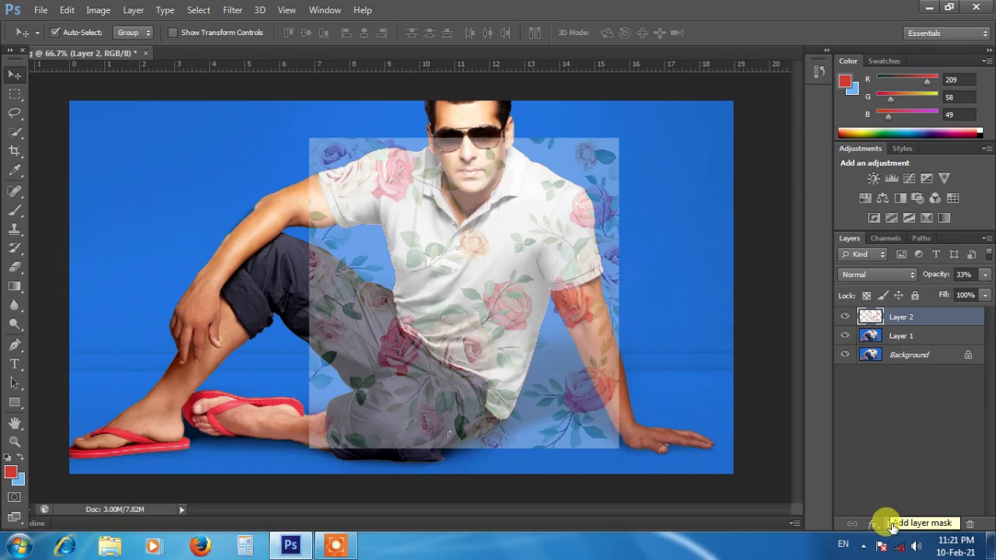
Add a layer mask to Layer 2 and invert it to black with Image > Adjustments > Invert.
click(892, 525)
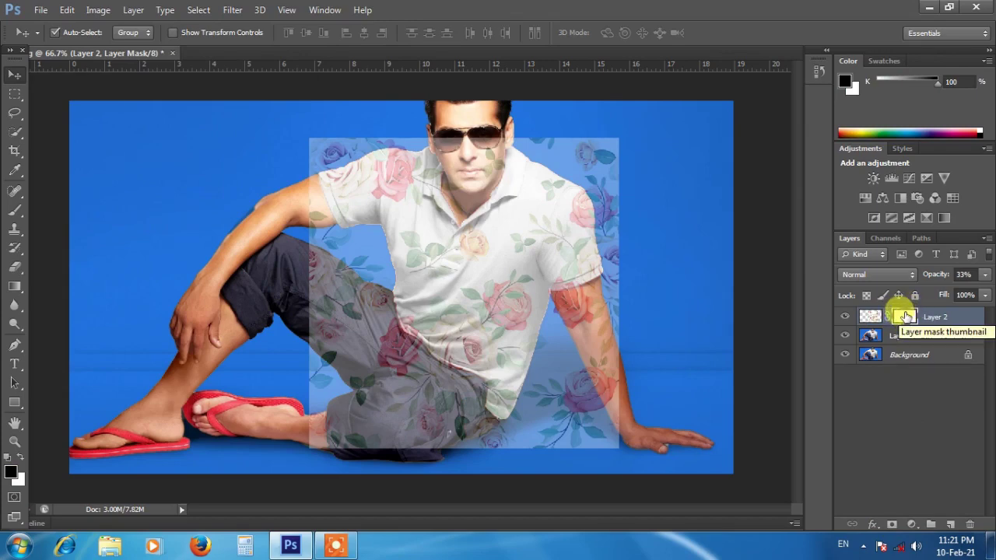
click(98, 10)
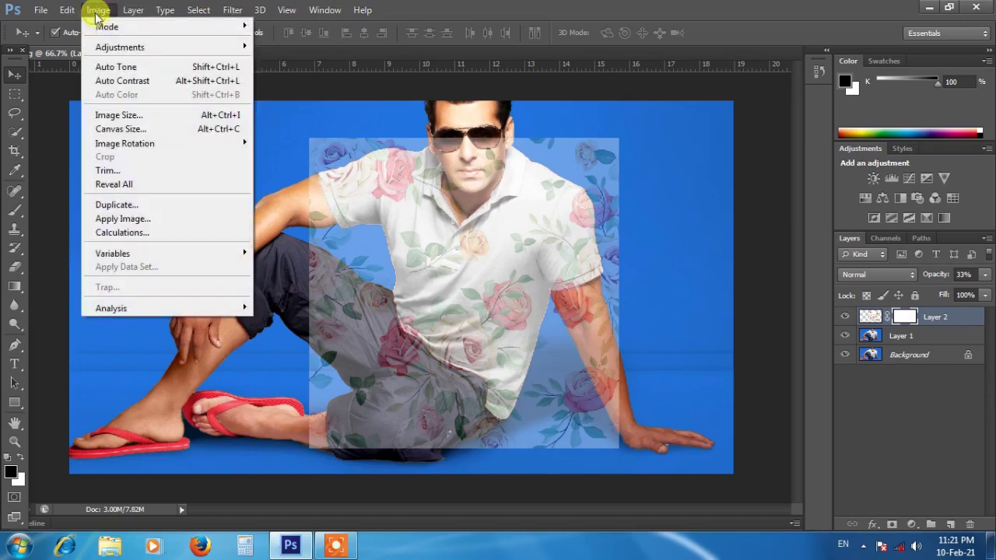
mouse_move(120, 47)
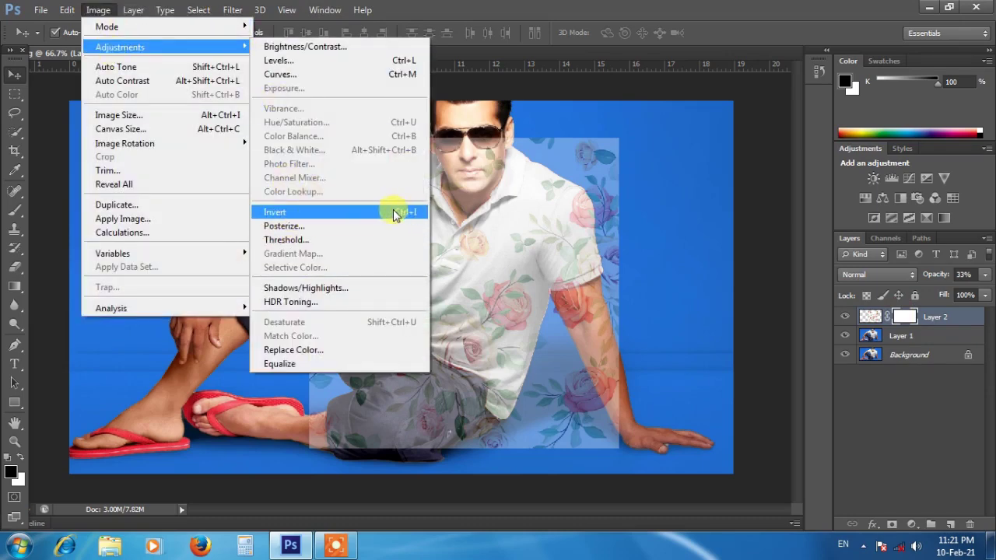
click(380, 213)
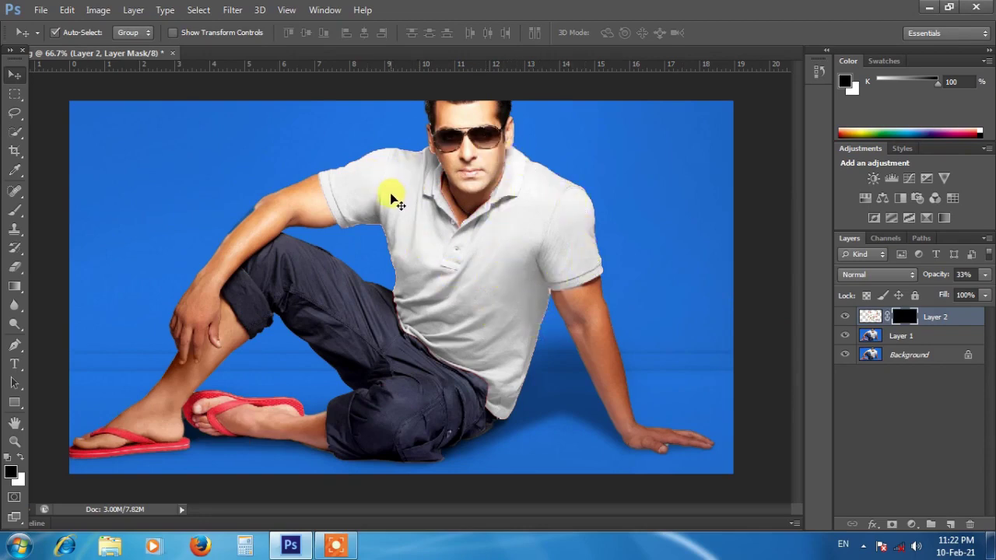
Choose the Quick Selection Tool and enlarge its brush to about 50 px.
scroll(397, 203, up, 1)
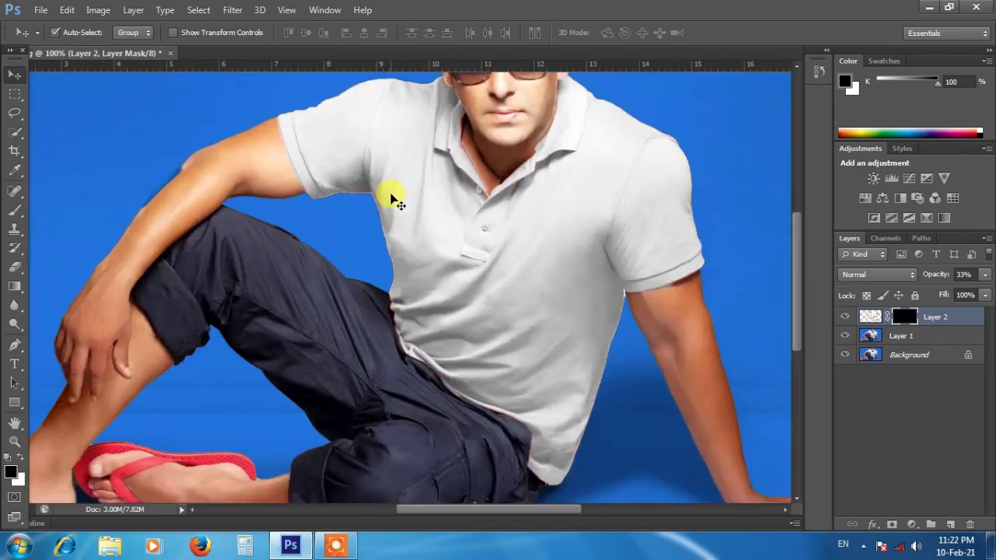
scroll(343, 218, up, 2)
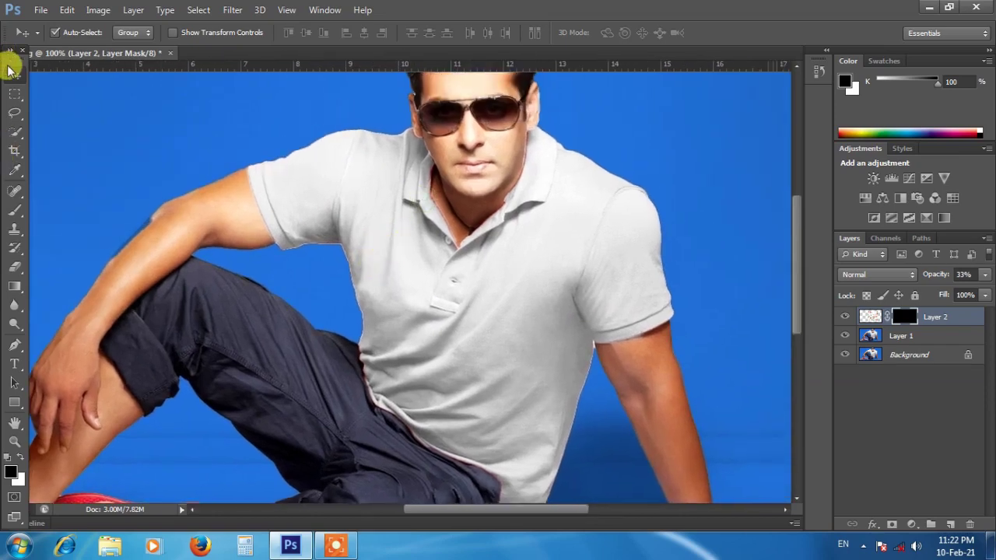
click(14, 113)
right_click(14, 114)
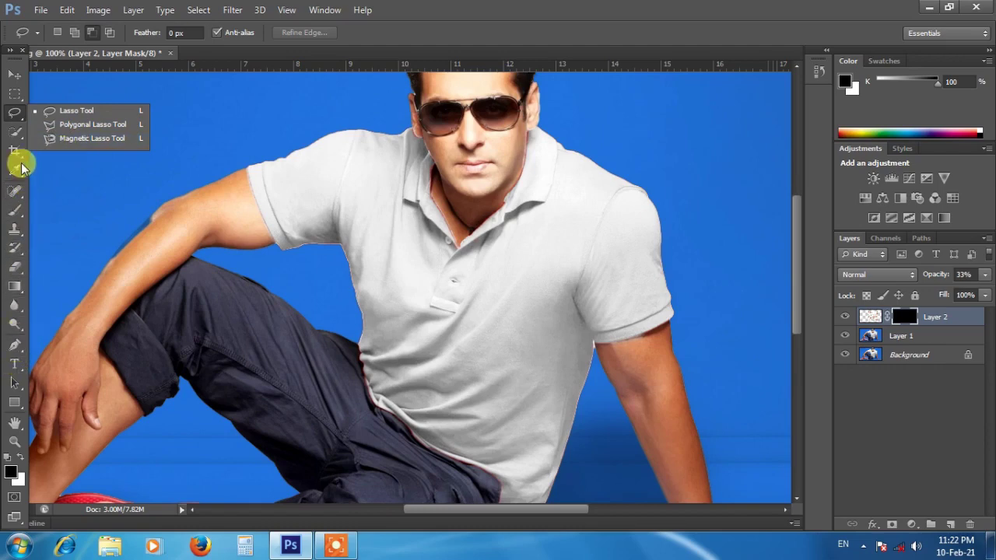
drag(15, 131, 61, 132)
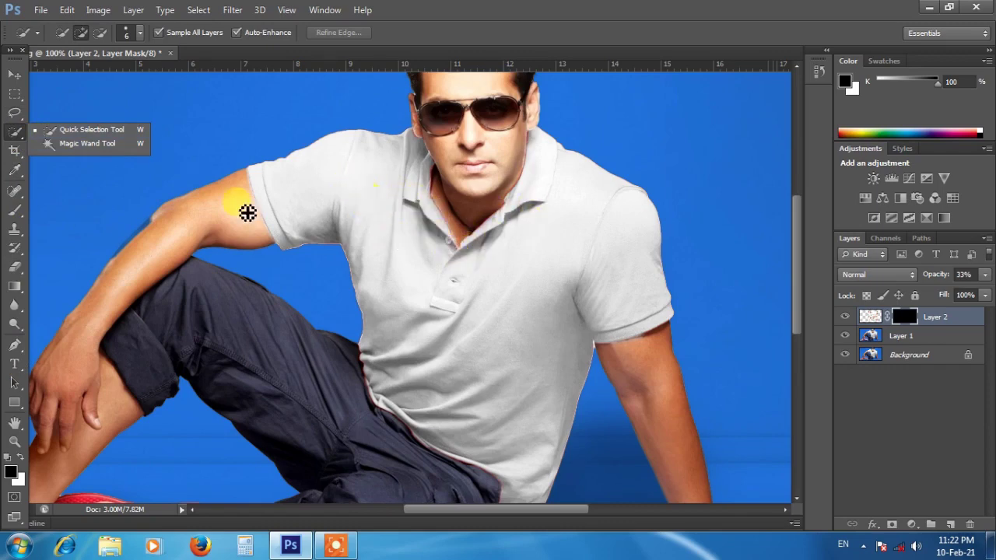
click(73, 131)
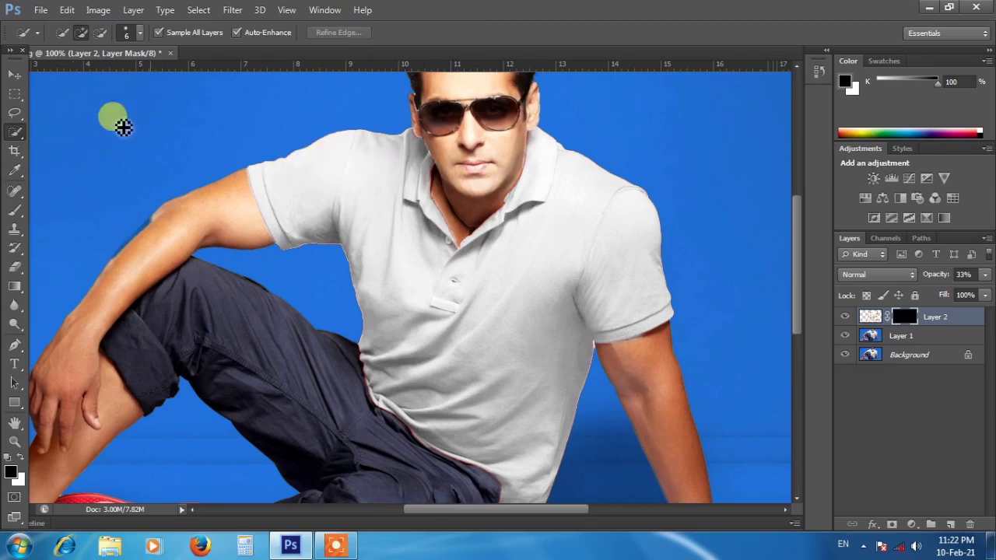
click(140, 33)
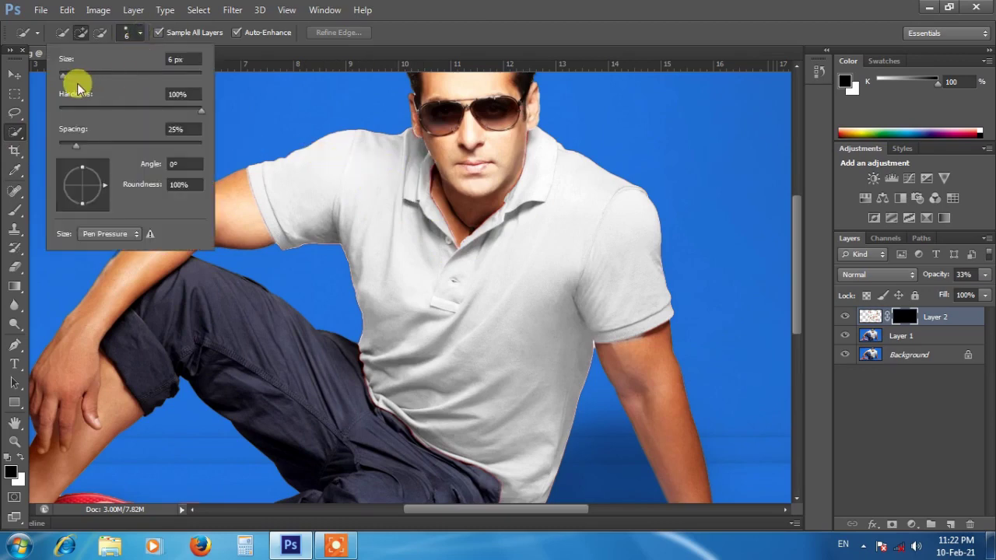
drag(63, 75, 94, 80)
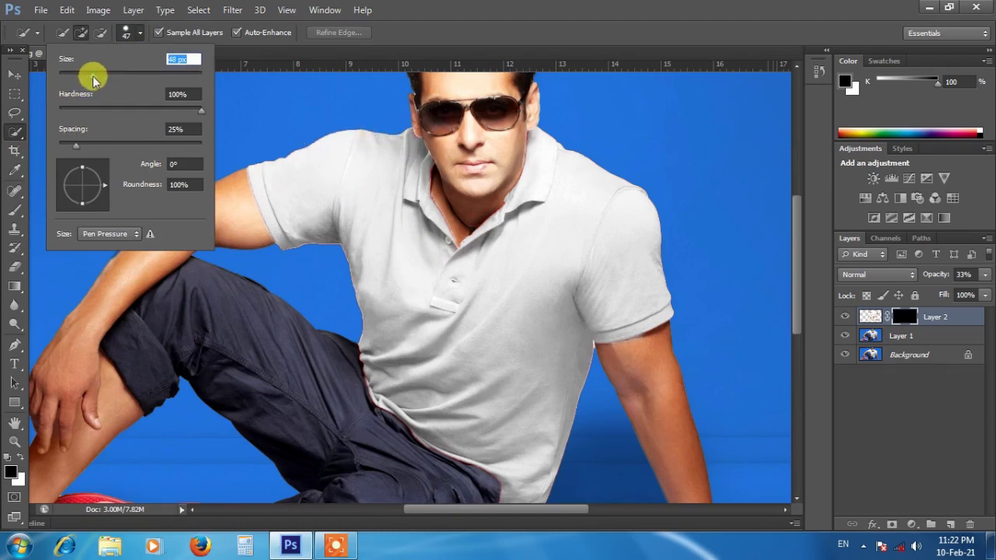
click(15, 75)
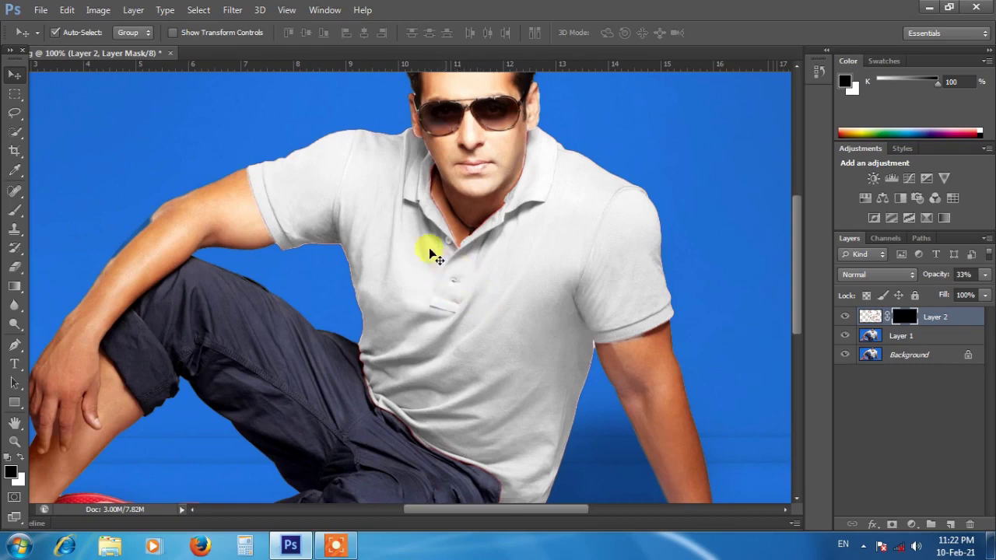
click(15, 131)
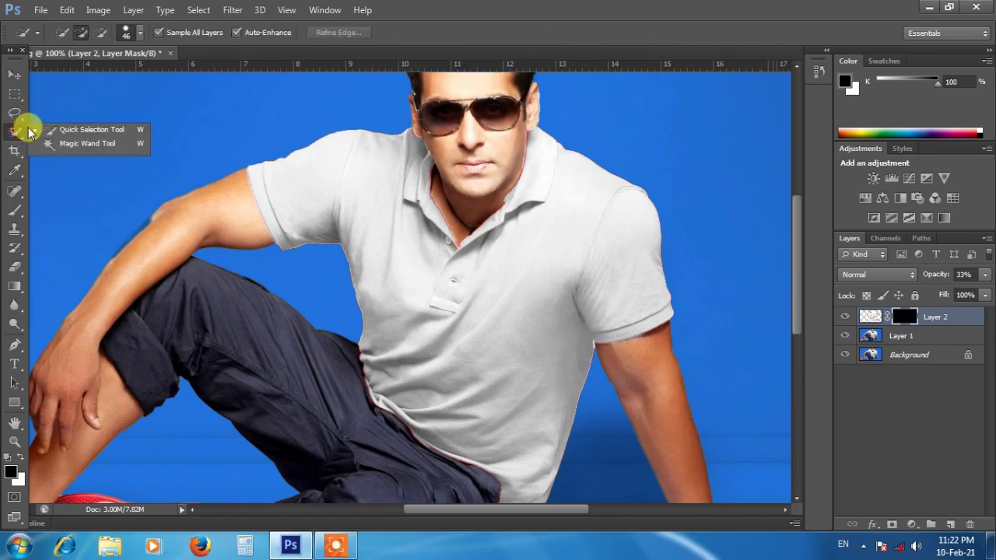
click(62, 131)
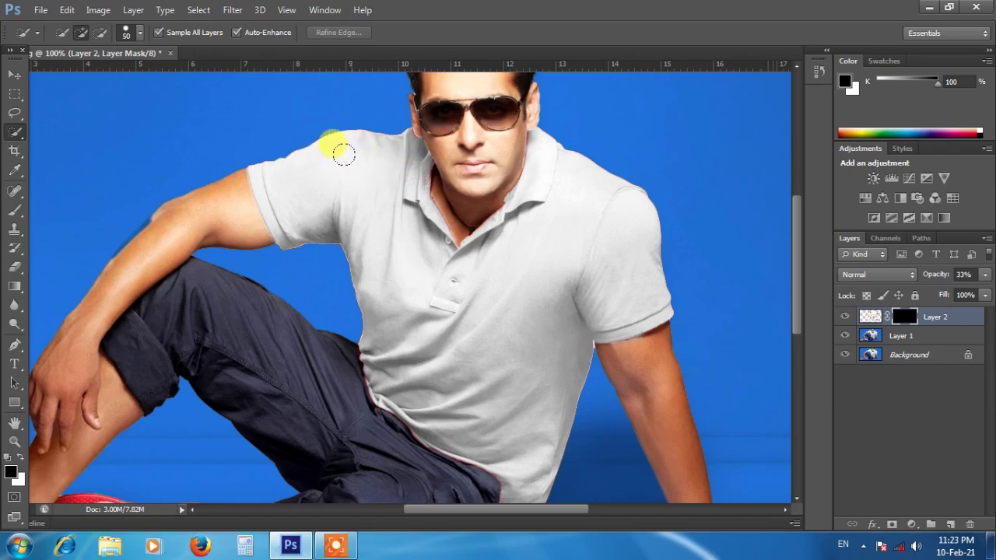
Paint a selection over the shirt's collar, shoulders and body, then zoom to 300% on the face.
drag(352, 161, 283, 120)
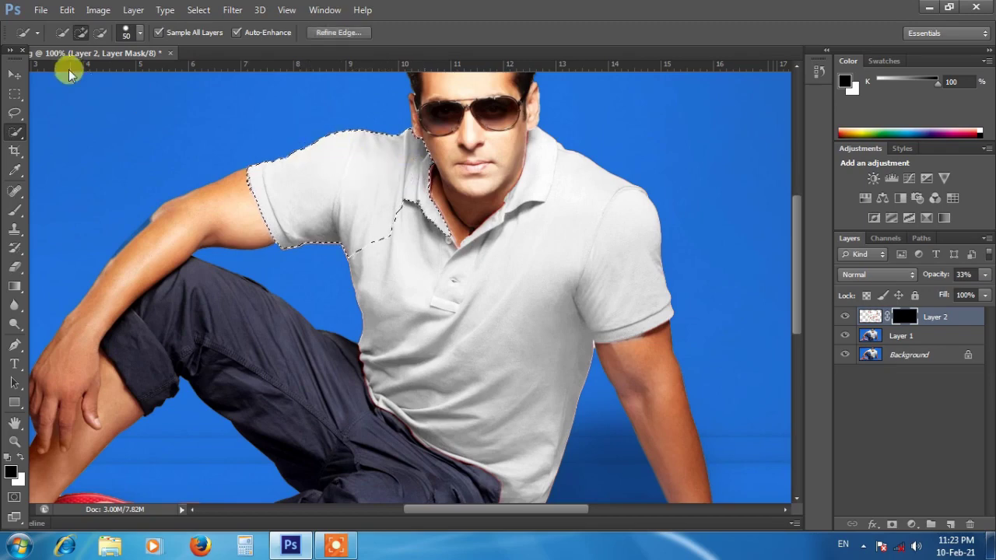
mouse_move(366, 166)
mouse_down()
mouse_move(452, 270)
mouse_move(458, 308)
mouse_move(406, 389)
mouse_move(428, 372)
mouse_move(415, 184)
mouse_move(614, 207)
mouse_move(656, 262)
mouse_move(566, 151)
mouse_move(456, 89)
mouse_move(411, 129)
mouse_up()
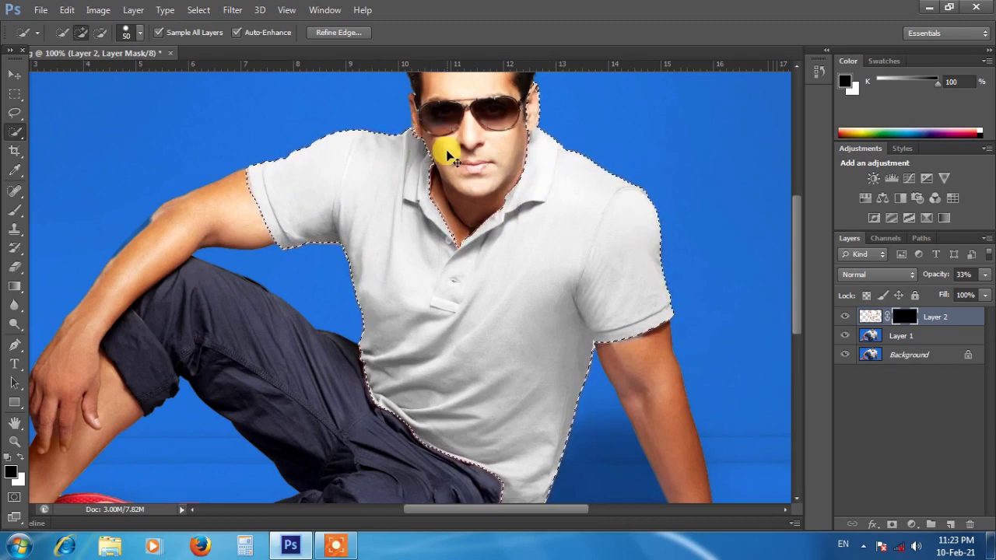
key(ctrl+plus)
key(ctrl+plus)
mouse_move(407, 160)
mouse_down()
mouse_move(245, 350)
mouse_move(167, 349)
mouse_up()
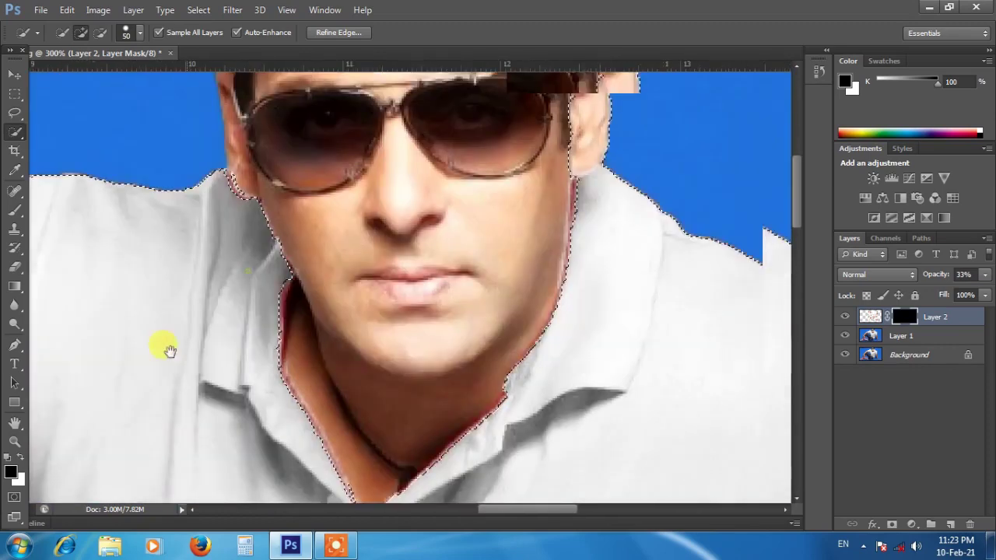
drag(395, 273, 166, 354)
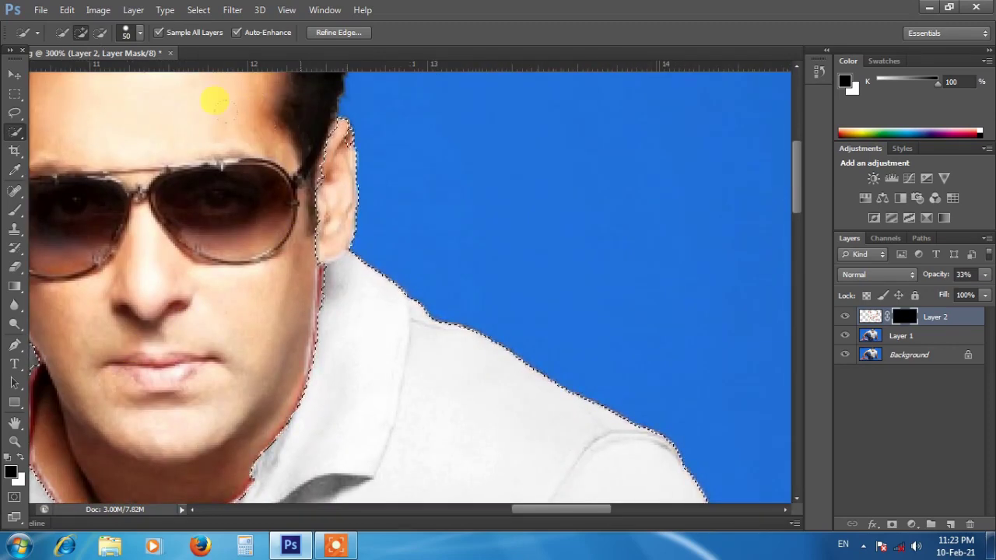
Subtract the ear and nearby skin from the shirt selection using a size-8 Quick Selection brush.
click(99, 33)
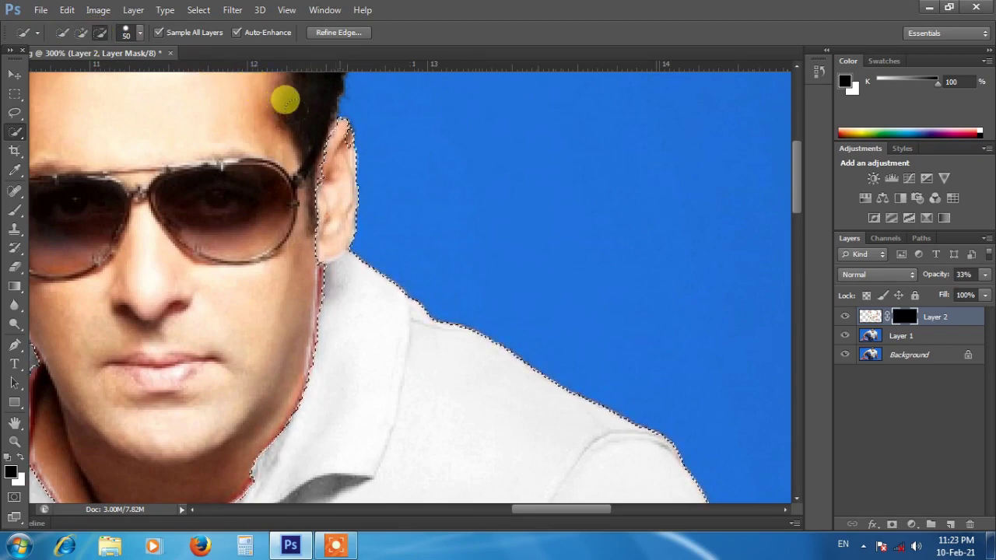
key(bracketleft)
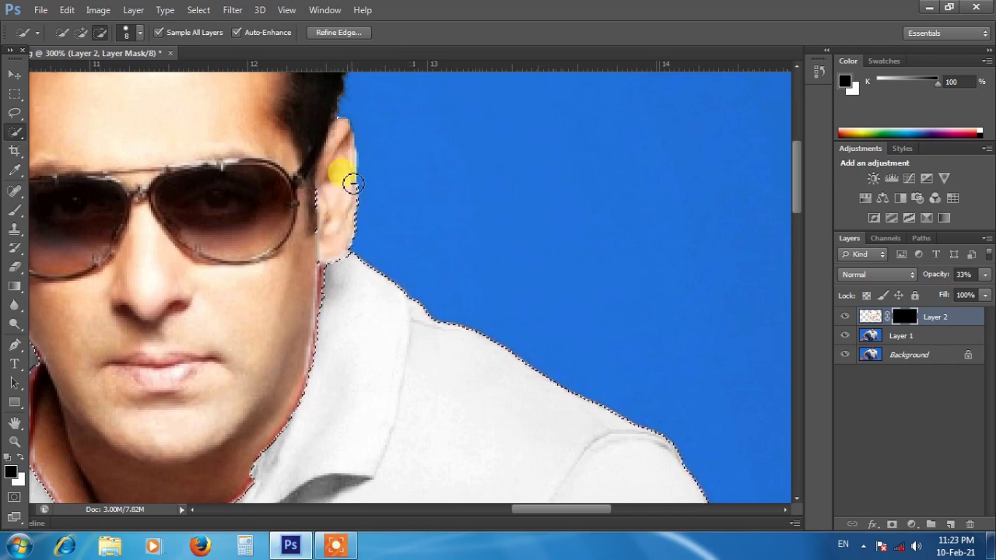
mouse_move(355, 221)
mouse_down()
mouse_move(329, 222)
mouse_move(311, 195)
mouse_move(355, 233)
mouse_up()
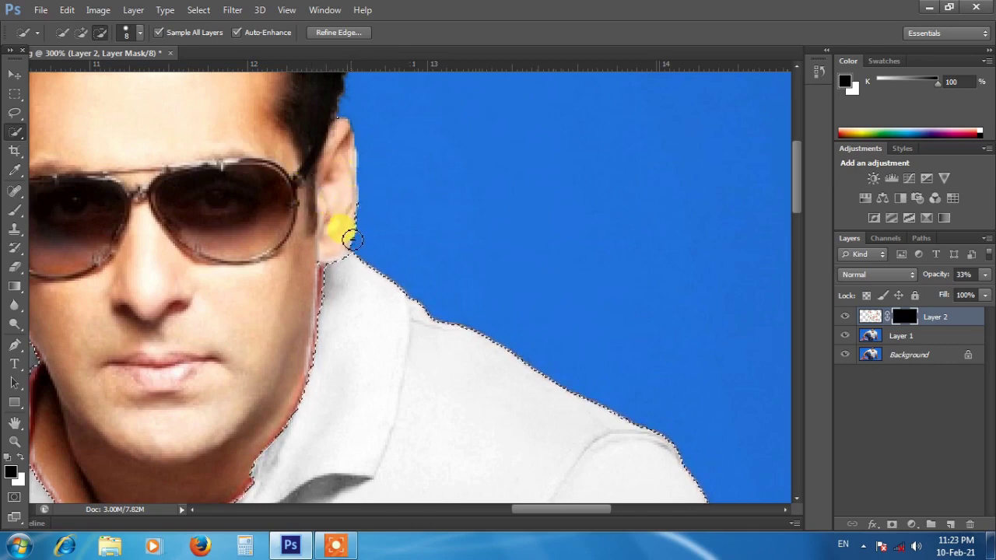
mouse_move(335, 245)
mouse_down()
mouse_move(322, 258)
mouse_move(356, 231)
mouse_move(352, 248)
mouse_move(284, 272)
mouse_move(327, 278)
mouse_move(353, 233)
mouse_move(307, 264)
mouse_up()
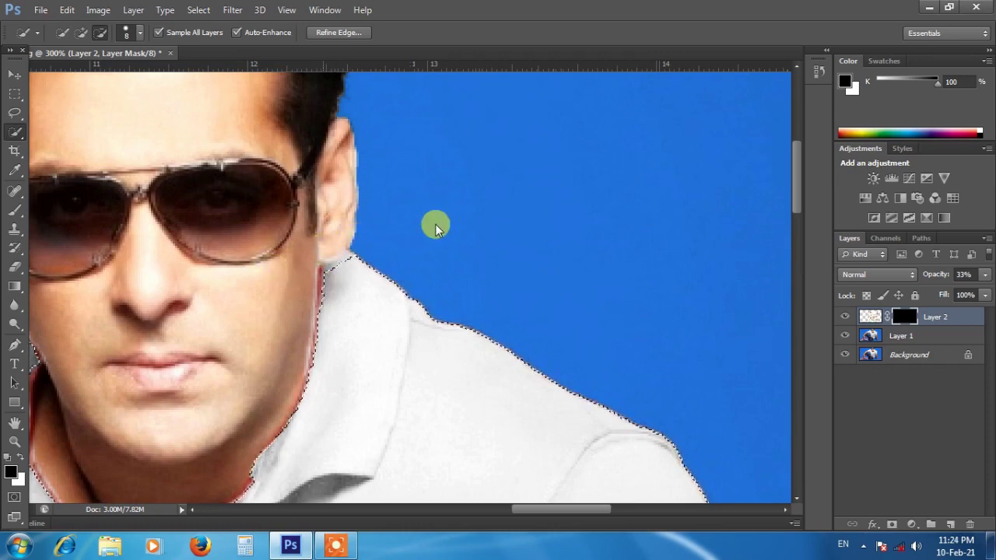
mouse_move(353, 195)
mouse_down()
mouse_move(345, 122)
mouse_move(356, 178)
mouse_move(125, 234)
mouse_move(288, 182)
mouse_move(375, 184)
mouse_move(373, 122)
mouse_move(252, 223)
mouse_move(312, 207)
mouse_up()
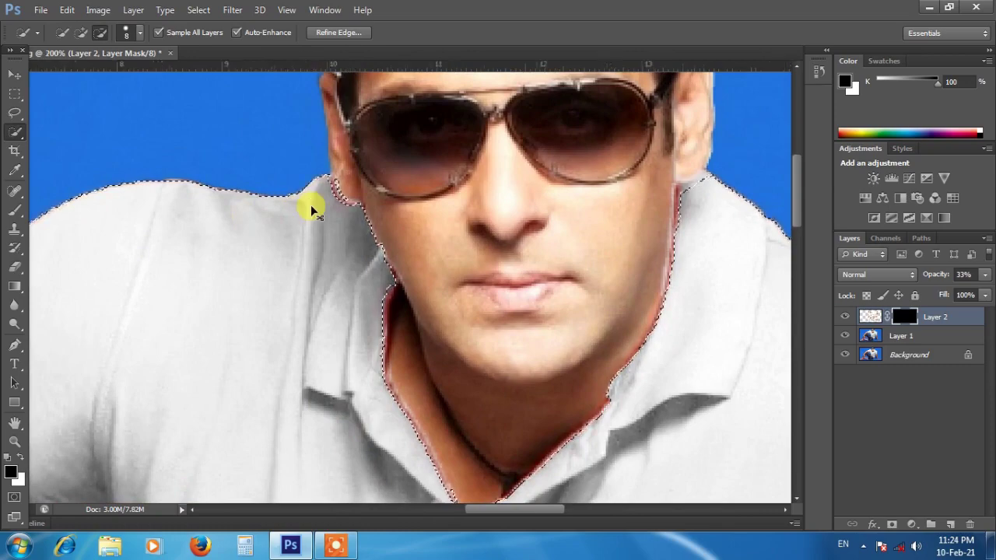
key(ctrl+minus)
scroll(355, 143, down, 5)
key(ctrl+minus)
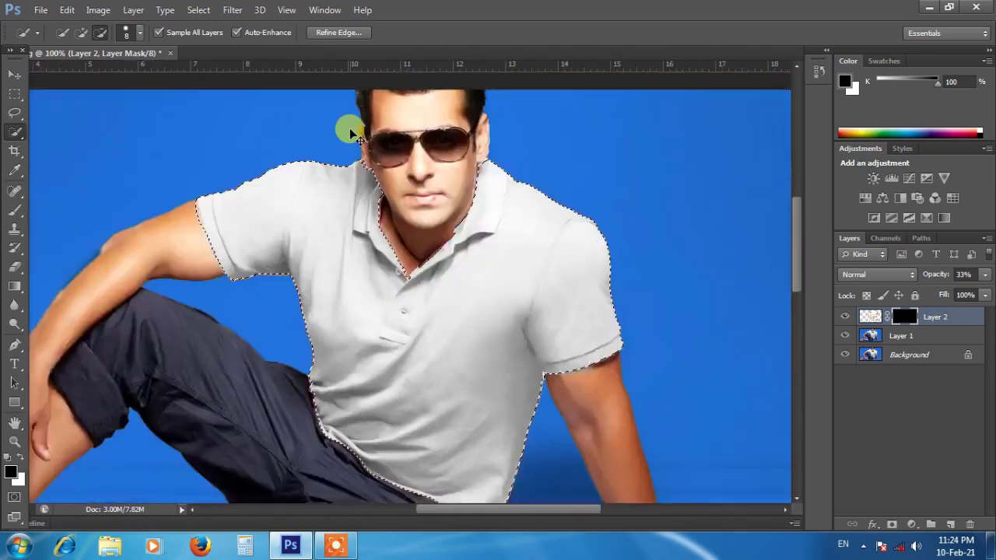
key(ctrl+minus)
key(ctrl+plus)
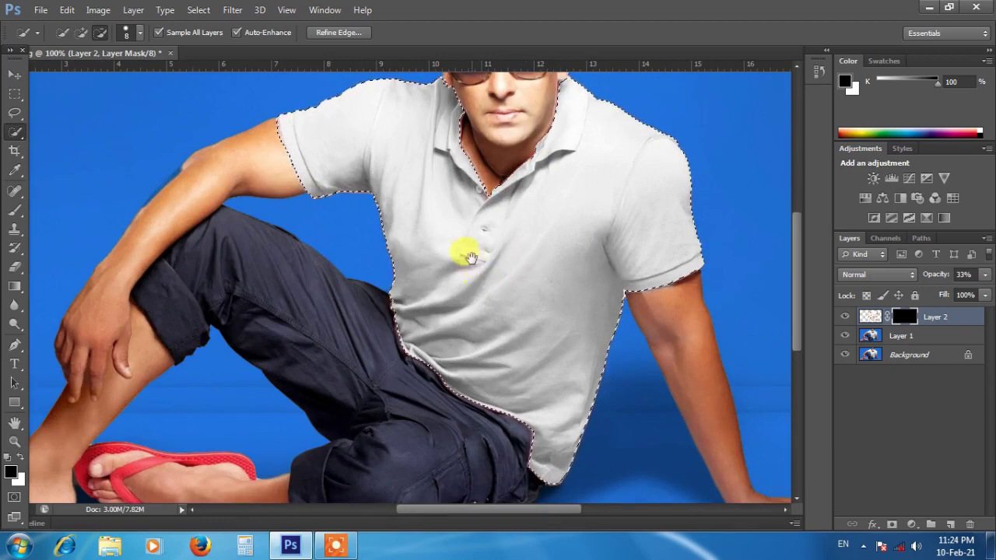
drag(460, 251, 422, 260)
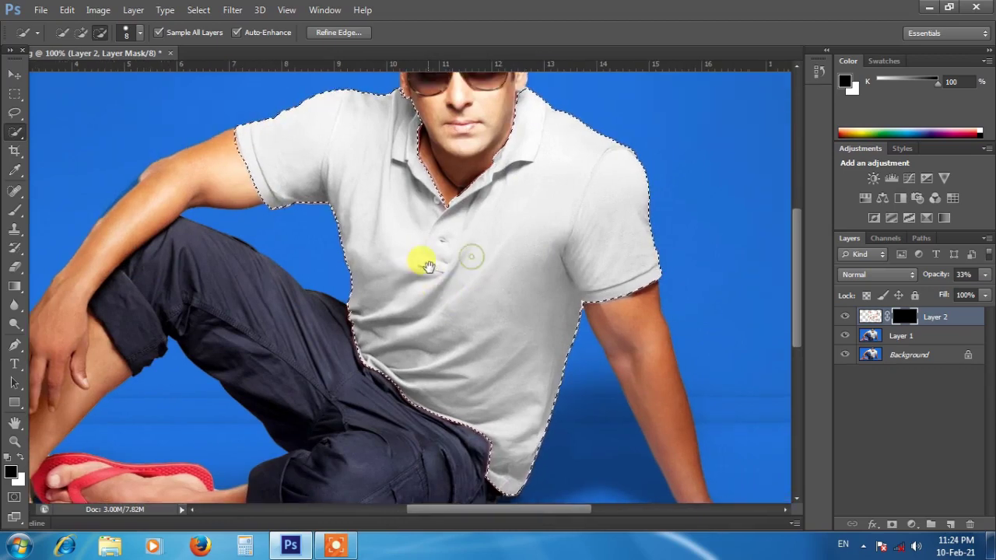
Feather the shirt selection with a 1-pixel radius.
right_click(510, 188)
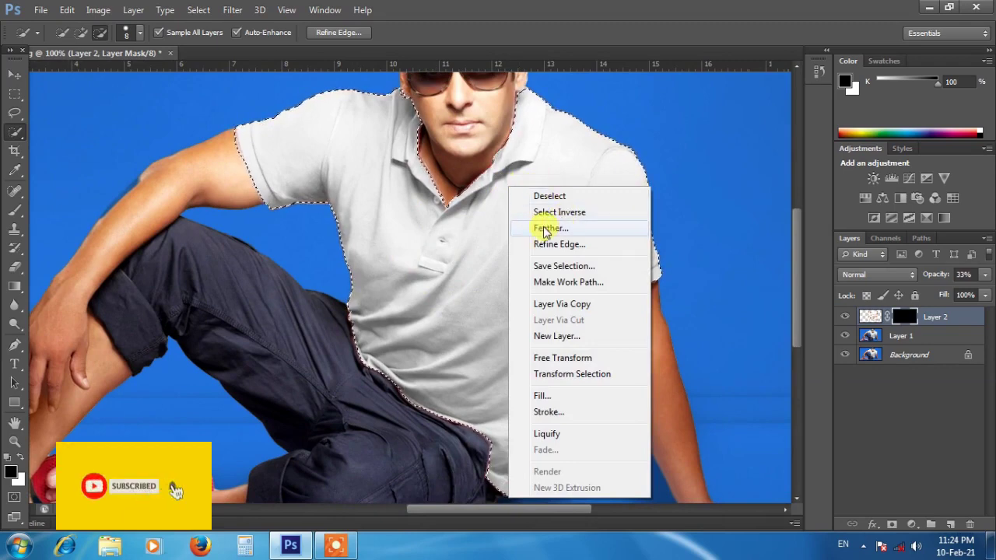
click(544, 229)
click(518, 195)
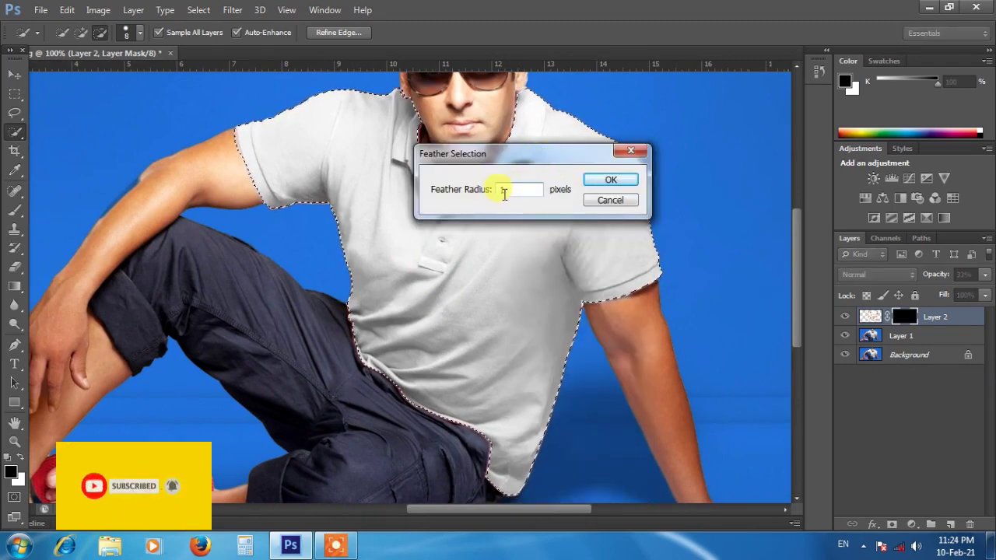
click(603, 179)
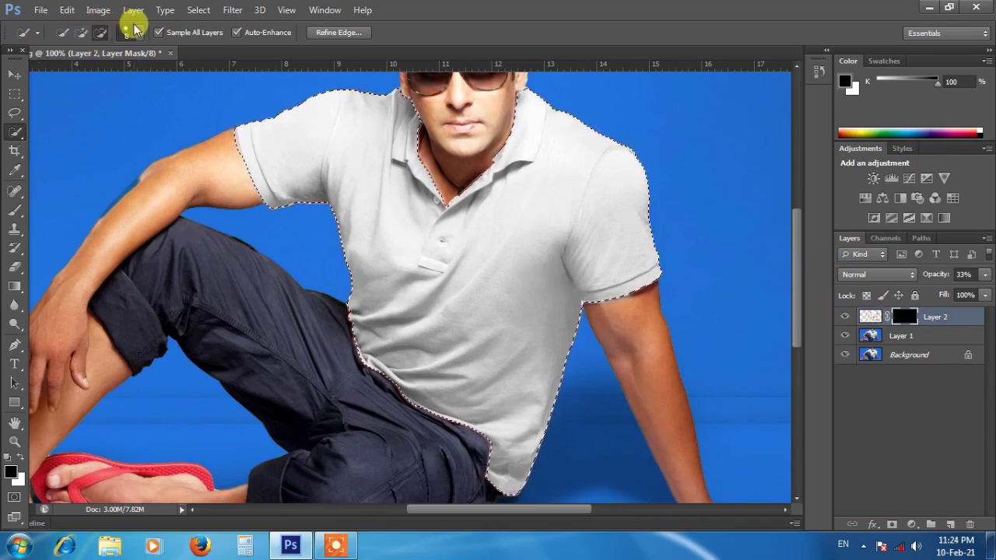
Open the Edit > Fill dialog and dismiss it without filling.
click(67, 10)
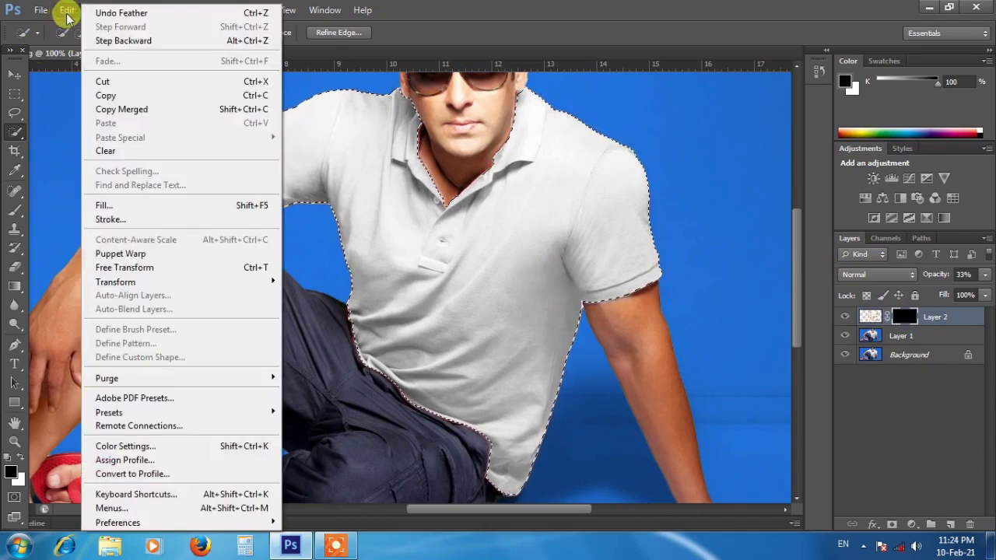
click(104, 204)
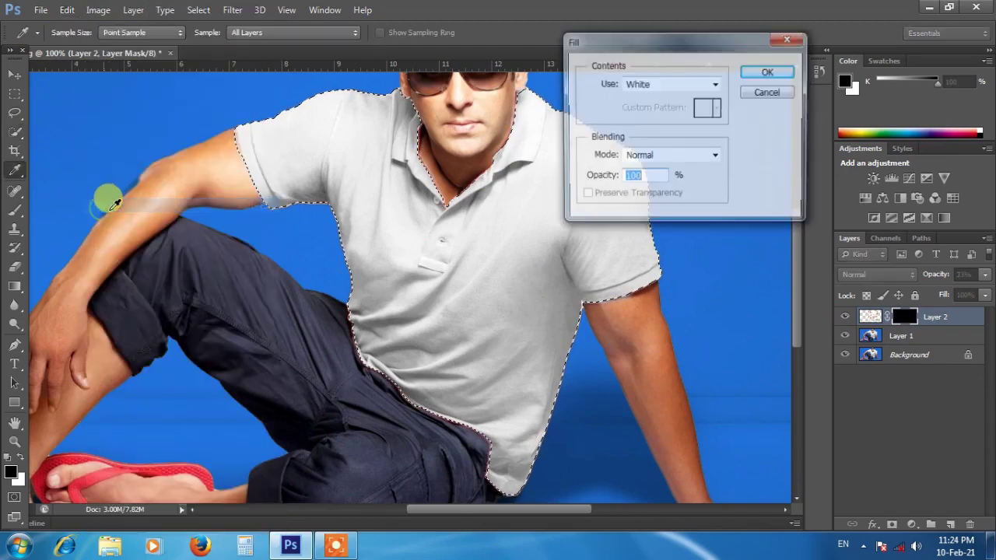
drag(642, 45, 521, 39)
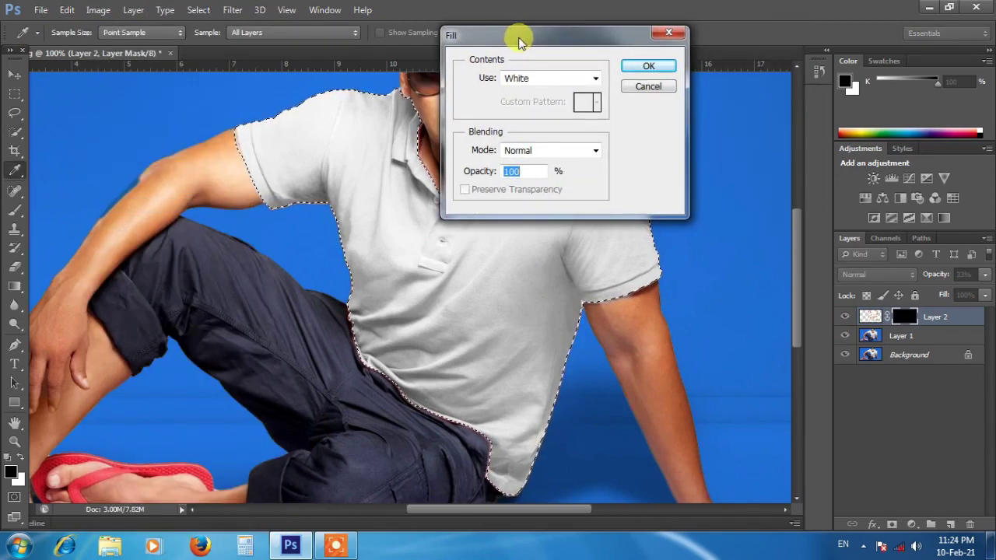
click(673, 34)
click(14, 132)
Fill the shirt selection on Layer 2's mask with White, Normal mode, 100% opacity.
click(67, 10)
click(103, 205)
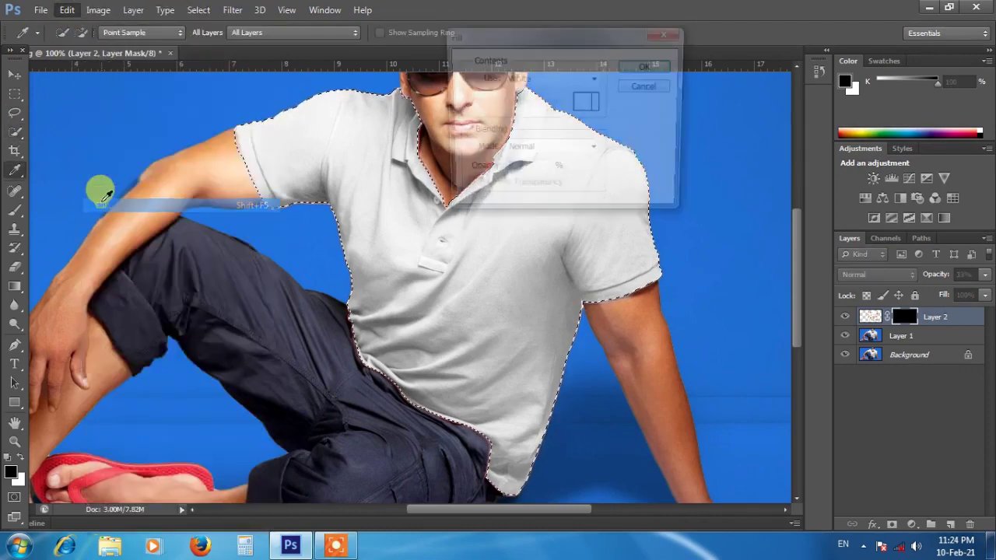
drag(526, 28, 563, 29)
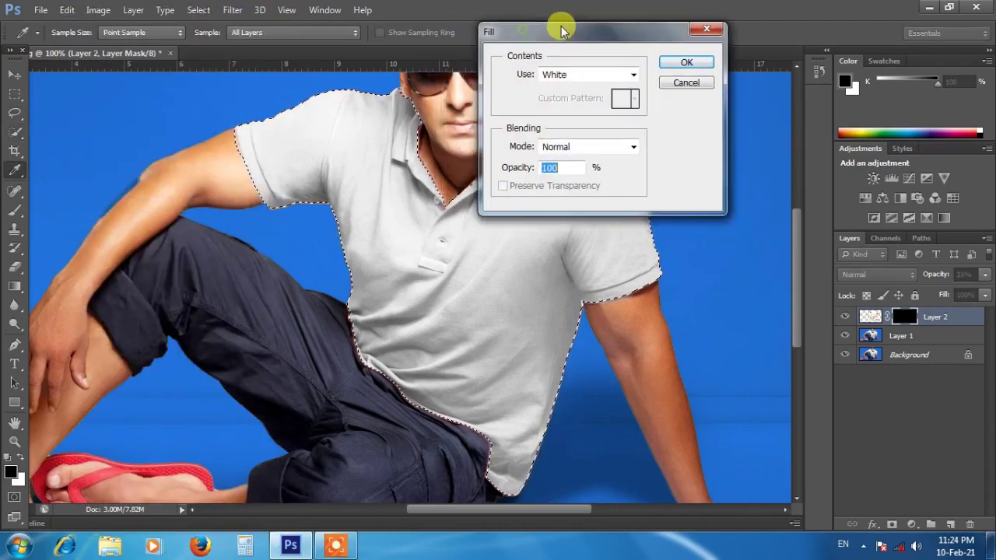
click(562, 77)
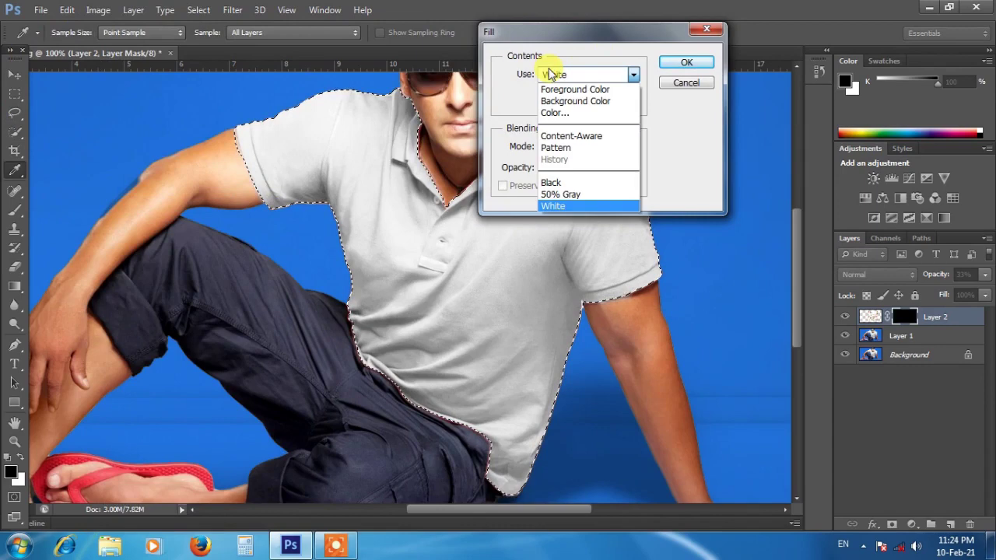
click(559, 205)
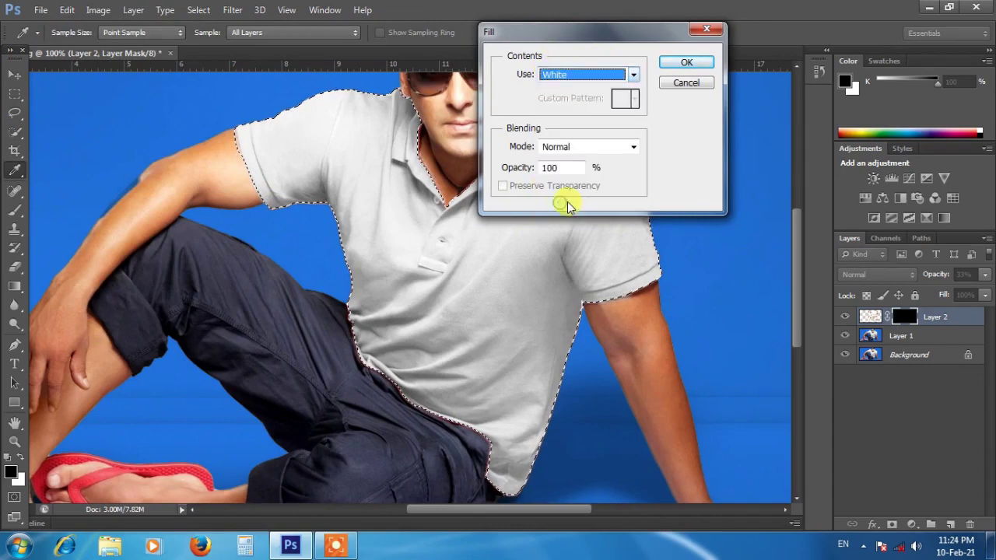
click(679, 69)
key(w)
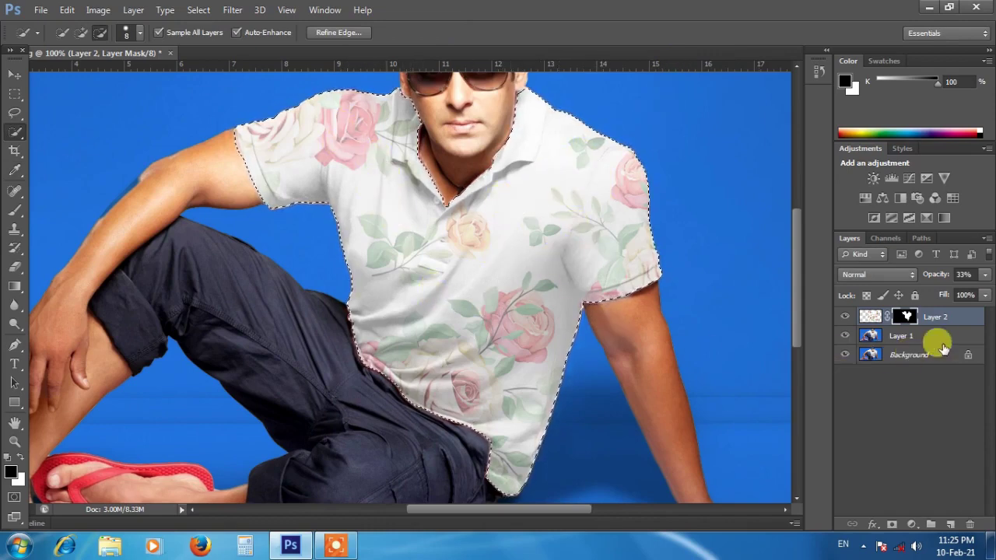
Raise Layer 2's opacity to 96% and deselect the shirt with Ctrl+D.
click(985, 277)
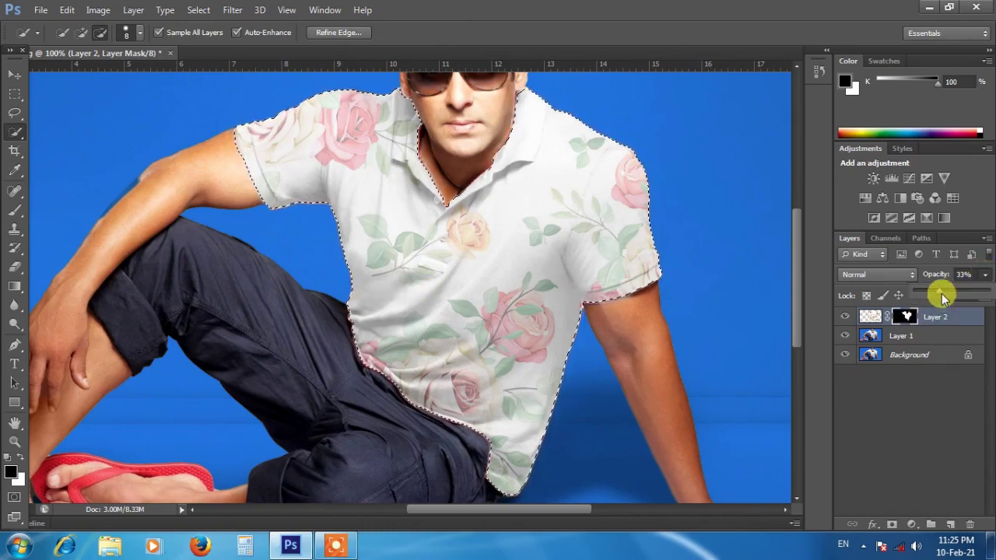
drag(942, 298, 985, 292)
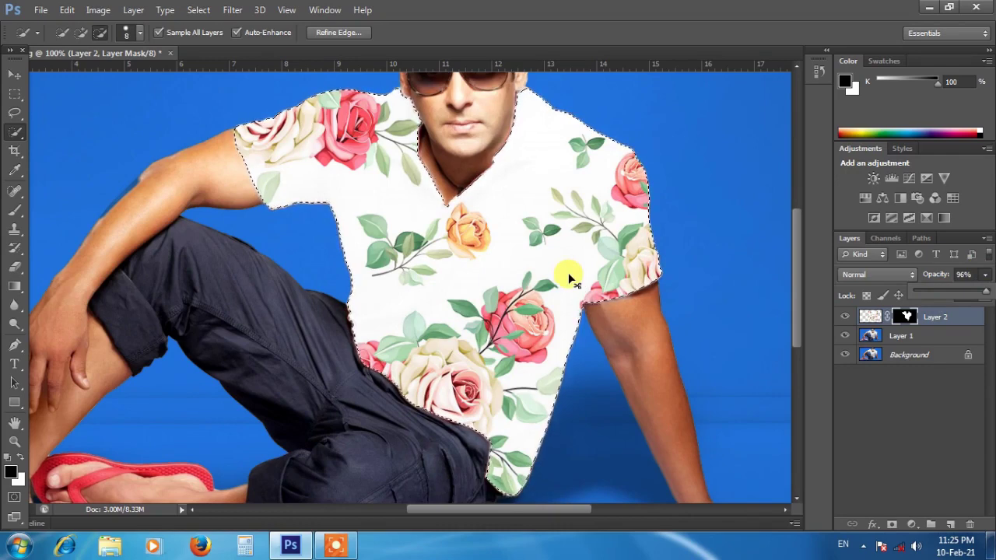
key(ctrl+d)
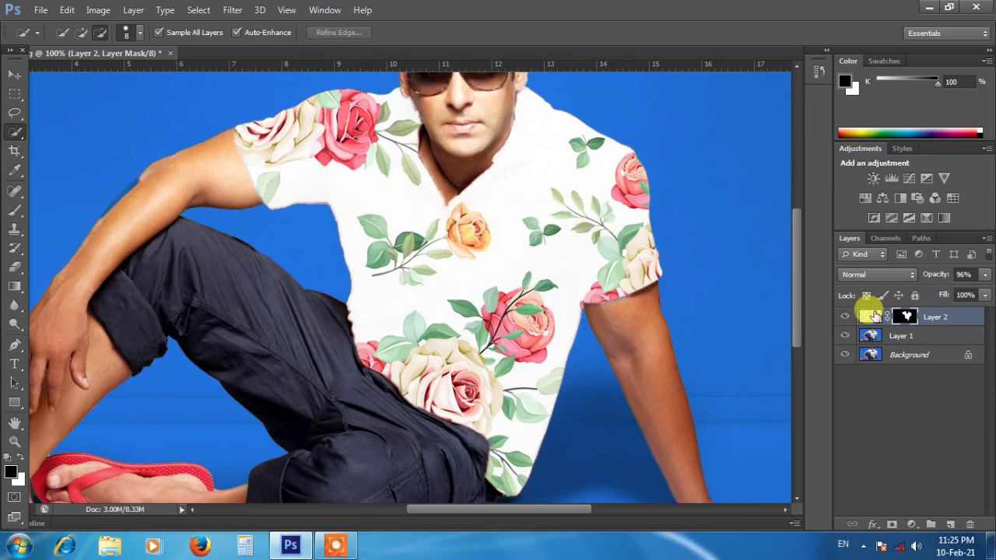
Select Layer 2's image thumbnail, not its mask, and open Filter > Liquify.
click(873, 319)
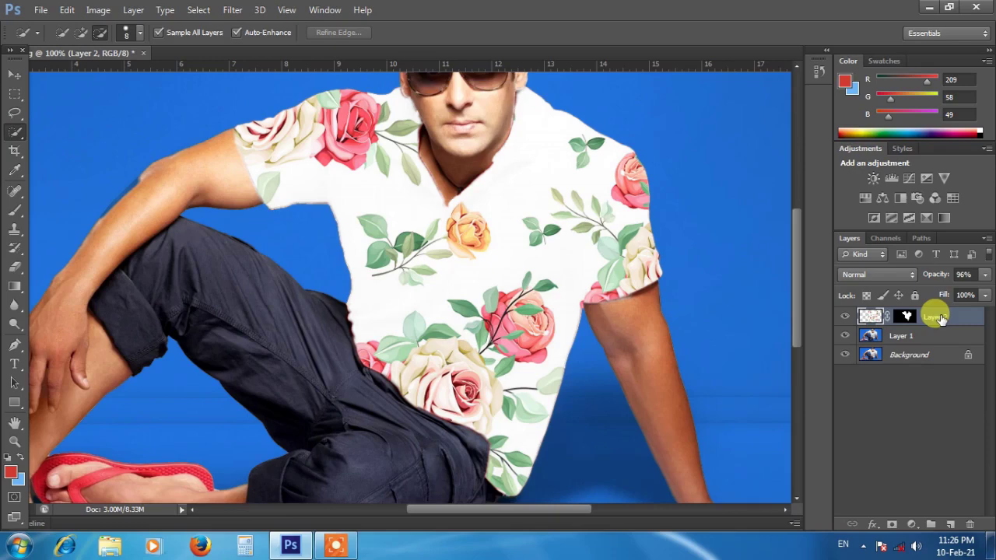
click(232, 11)
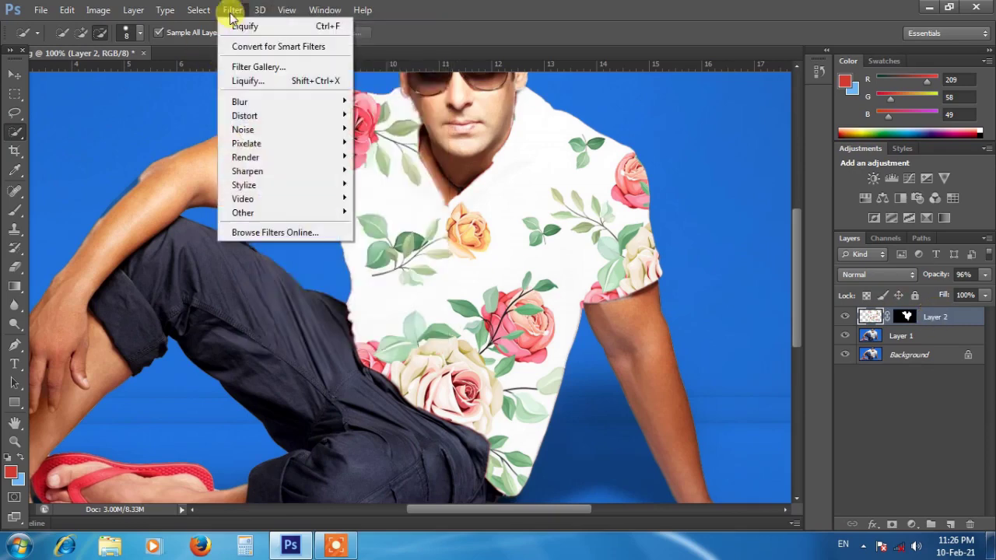
click(247, 77)
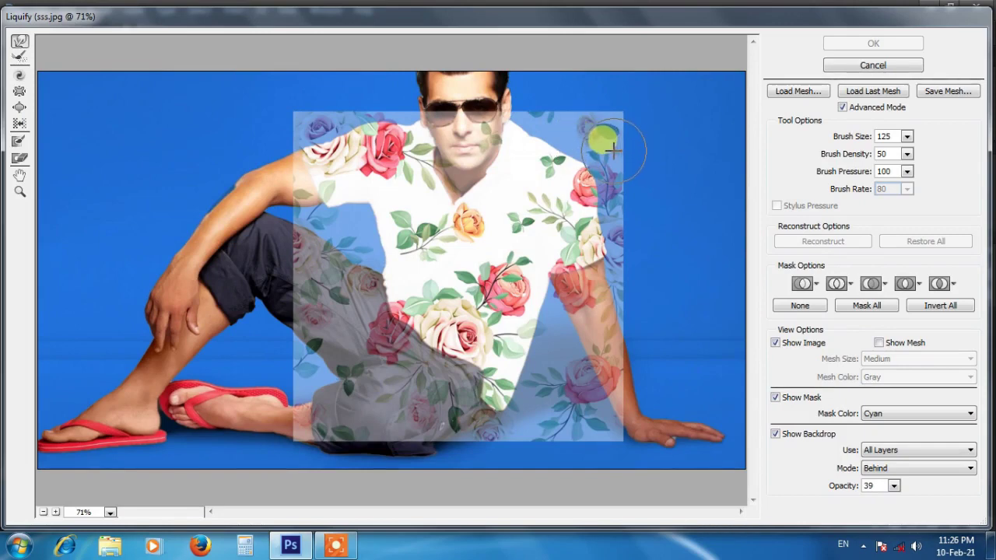
Undo the trial warp, then turn on Show Image with the backdrop mode set to Behind.
drag(609, 140, 613, 145)
click(944, 237)
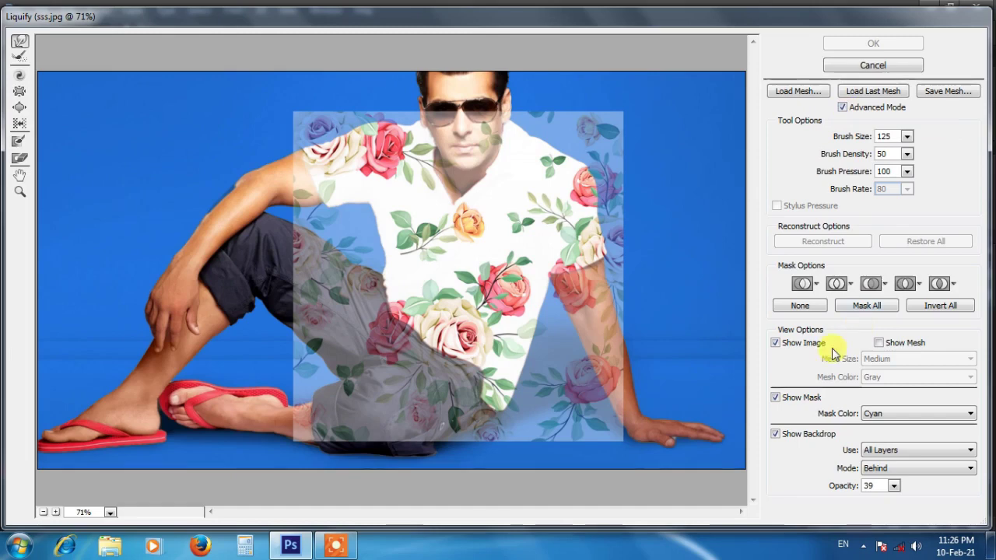
click(776, 343)
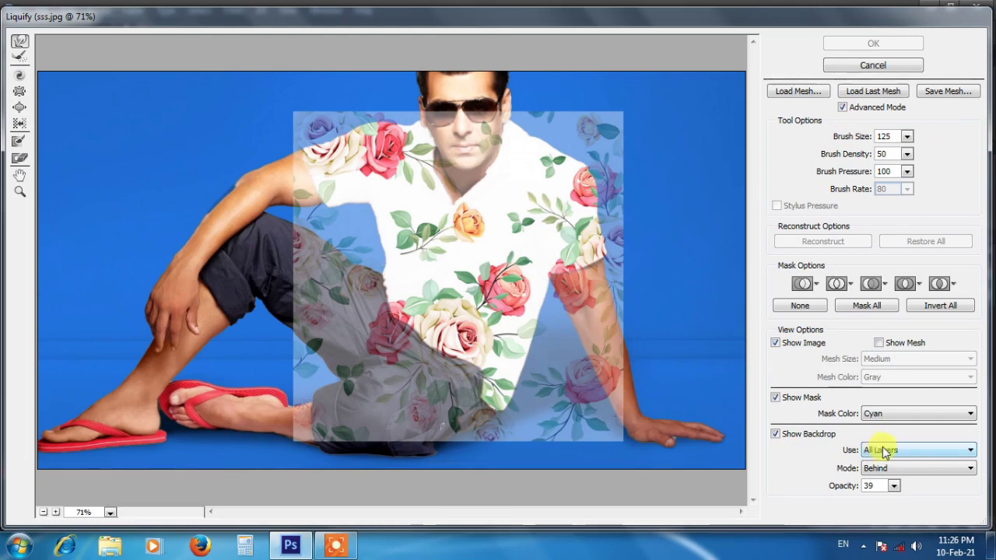
click(870, 470)
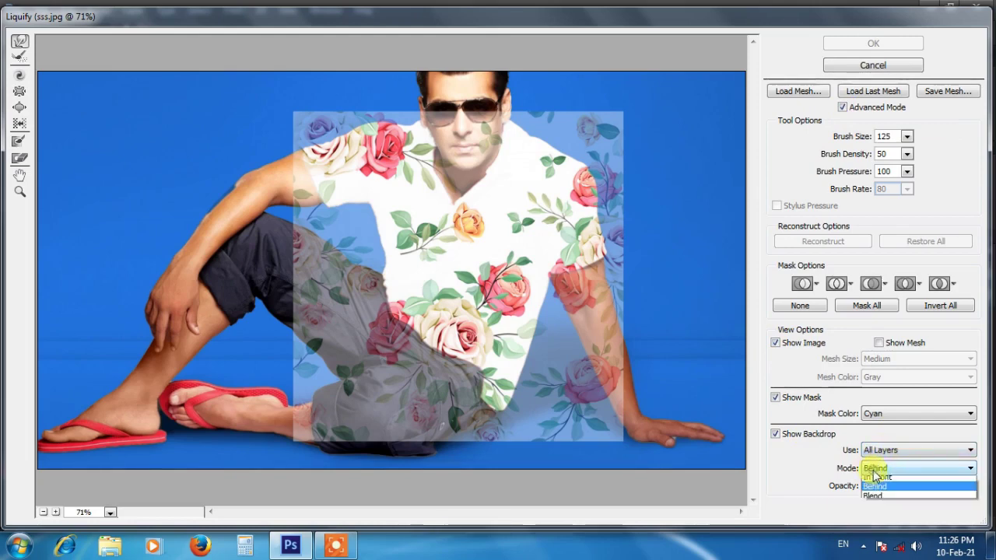
click(878, 487)
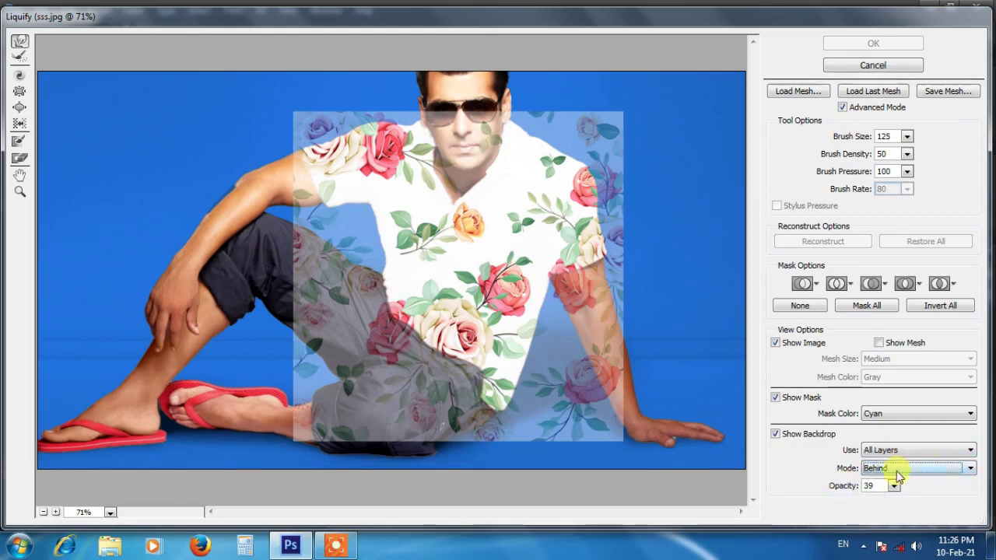
Forward-warp the rose pattern over both shoulders, upper arm and right sleeve, then apply it.
drag(343, 166, 356, 180)
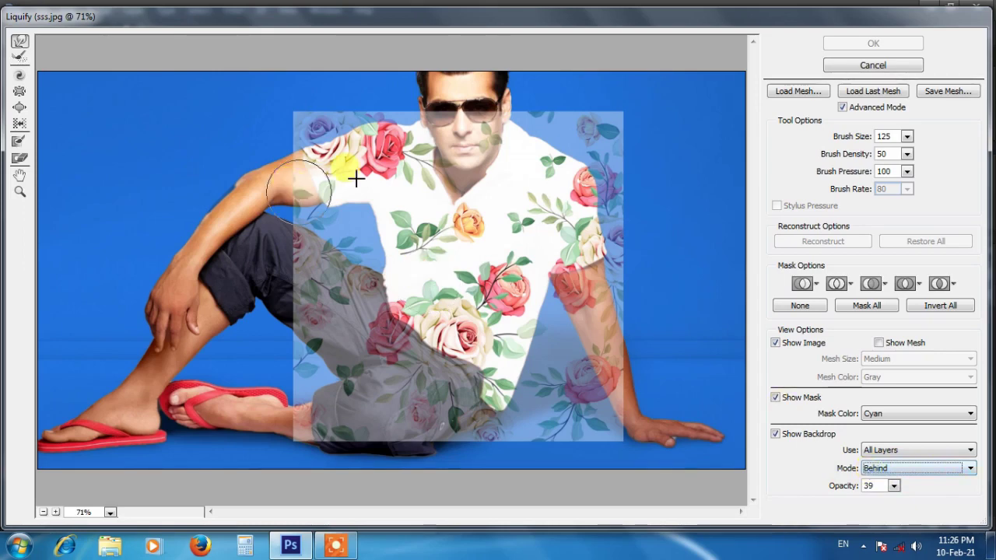
mouse_move(589, 129)
mouse_down()
mouse_move(601, 178)
mouse_move(621, 171)
mouse_move(615, 201)
mouse_move(580, 183)
mouse_move(572, 197)
mouse_up()
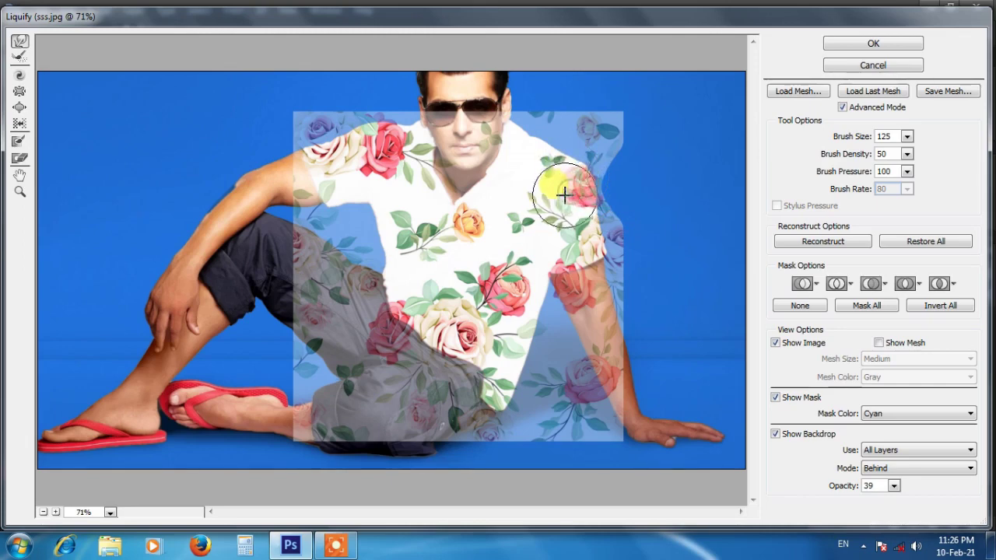
drag(572, 198, 592, 190)
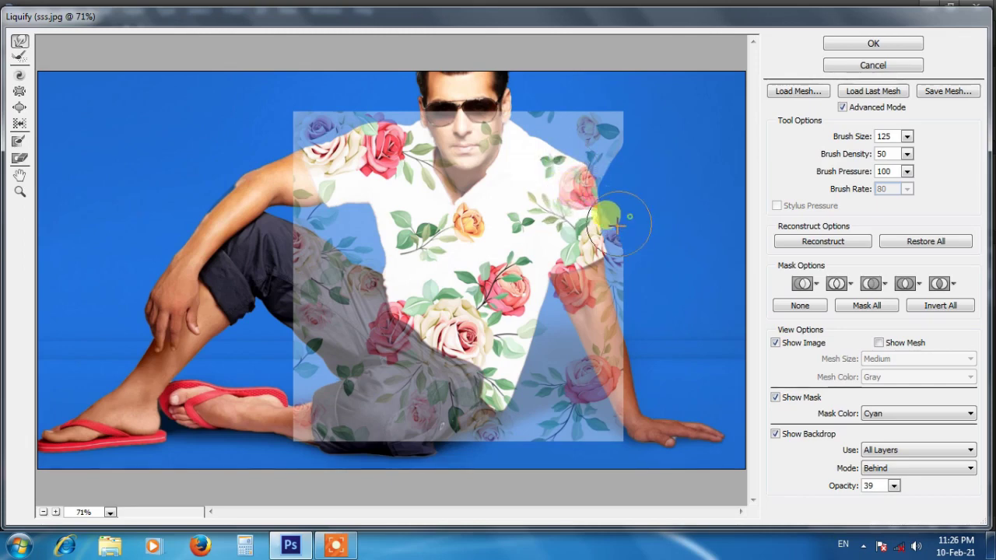
mouse_move(605, 282)
mouse_down()
mouse_move(598, 309)
mouse_move(572, 298)
mouse_up()
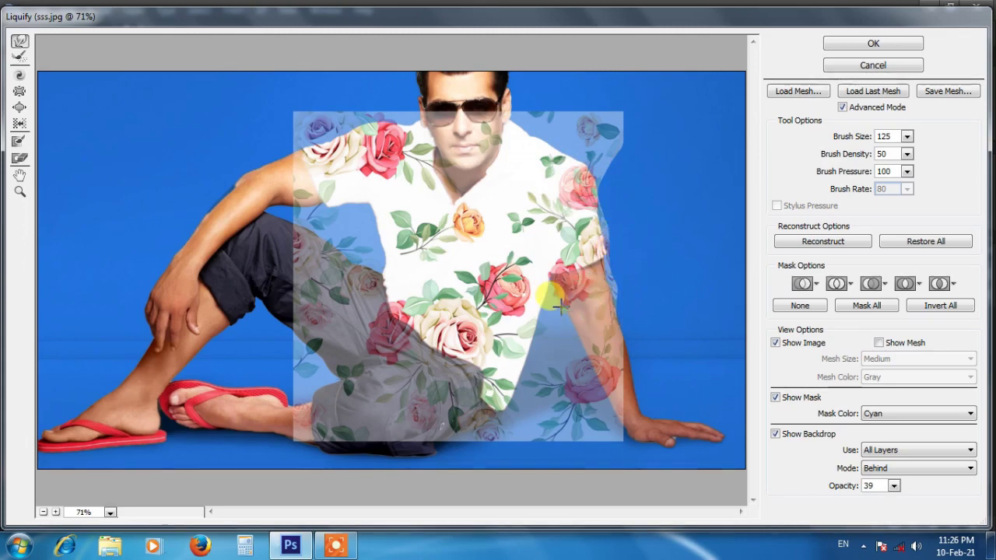
mouse_move(565, 293)
mouse_down()
mouse_move(575, 269)
mouse_move(564, 248)
mouse_move(574, 351)
mouse_move(628, 401)
mouse_move(618, 356)
mouse_move(567, 345)
mouse_move(367, 346)
mouse_move(399, 311)
mouse_move(397, 296)
mouse_move(363, 351)
mouse_move(401, 336)
mouse_move(367, 289)
mouse_move(400, 289)
mouse_move(417, 319)
mouse_up()
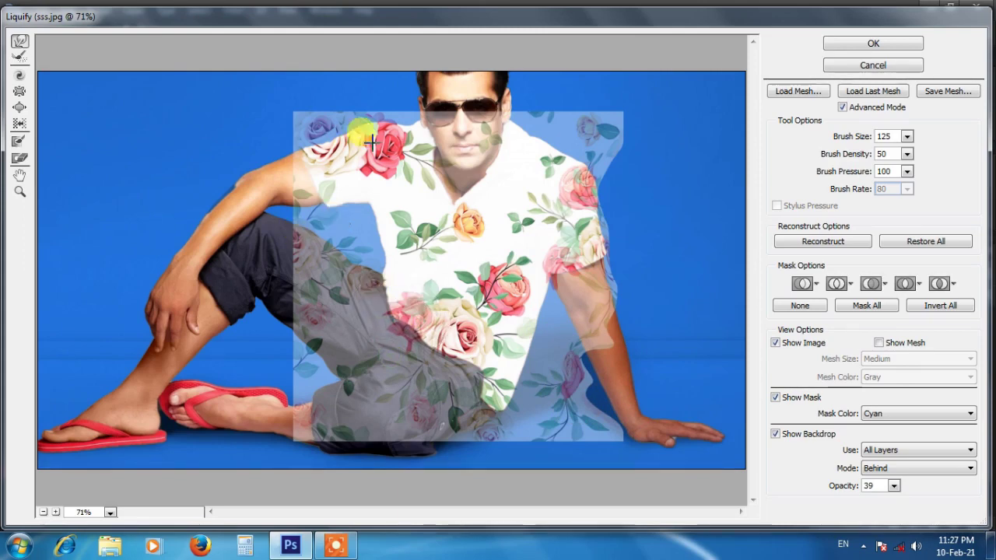
mouse_move(309, 103)
mouse_down()
mouse_move(285, 101)
mouse_move(288, 116)
mouse_move(360, 96)
mouse_move(394, 103)
mouse_move(295, 139)
mouse_move(282, 230)
mouse_move(321, 278)
mouse_move(321, 333)
mouse_move(293, 360)
mouse_move(372, 327)
mouse_move(366, 312)
mouse_move(382, 322)
mouse_move(444, 289)
mouse_move(470, 220)
mouse_move(420, 217)
mouse_move(429, 195)
mouse_move(418, 185)
mouse_move(445, 184)
mouse_move(487, 129)
mouse_move(503, 142)
mouse_move(498, 128)
mouse_move(456, 109)
mouse_move(405, 137)
mouse_move(421, 171)
mouse_move(379, 138)
mouse_move(367, 104)
mouse_up()
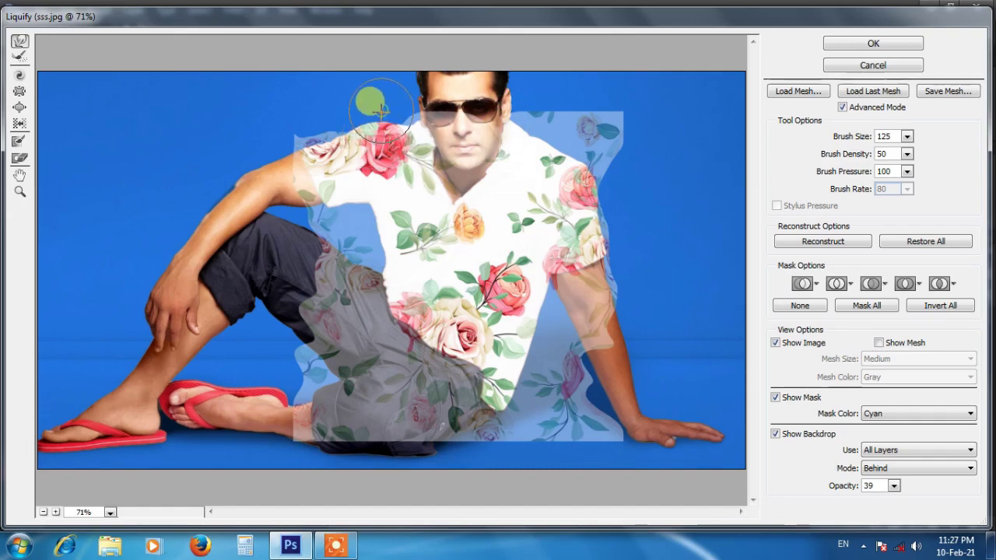
mouse_move(415, 137)
mouse_down()
mouse_move(352, 155)
mouse_move(369, 142)
mouse_up()
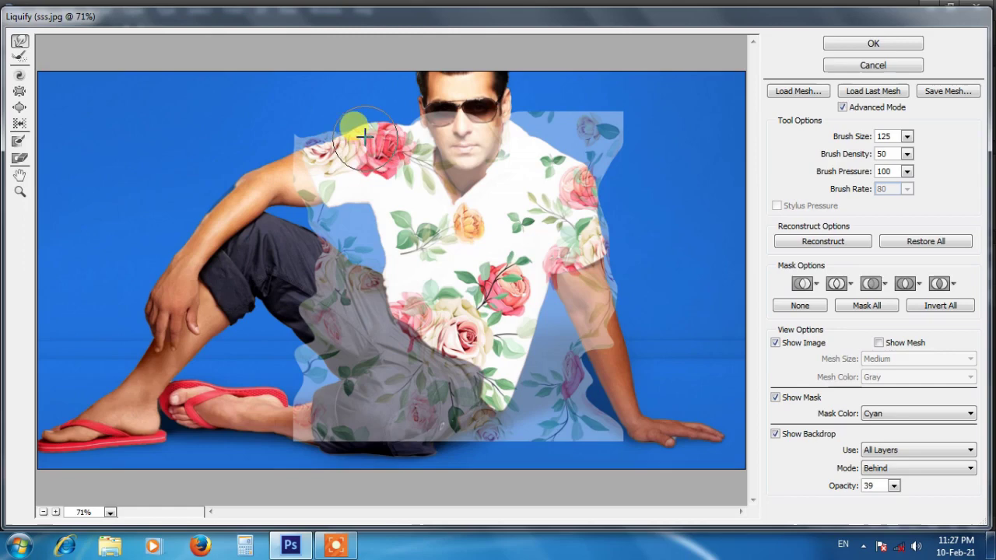
drag(257, 181, 296, 173)
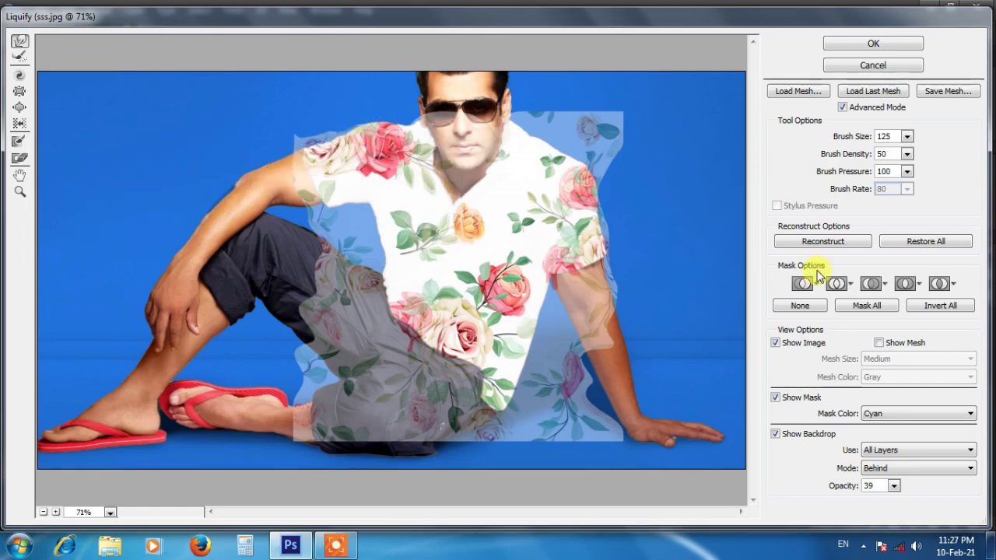
click(873, 45)
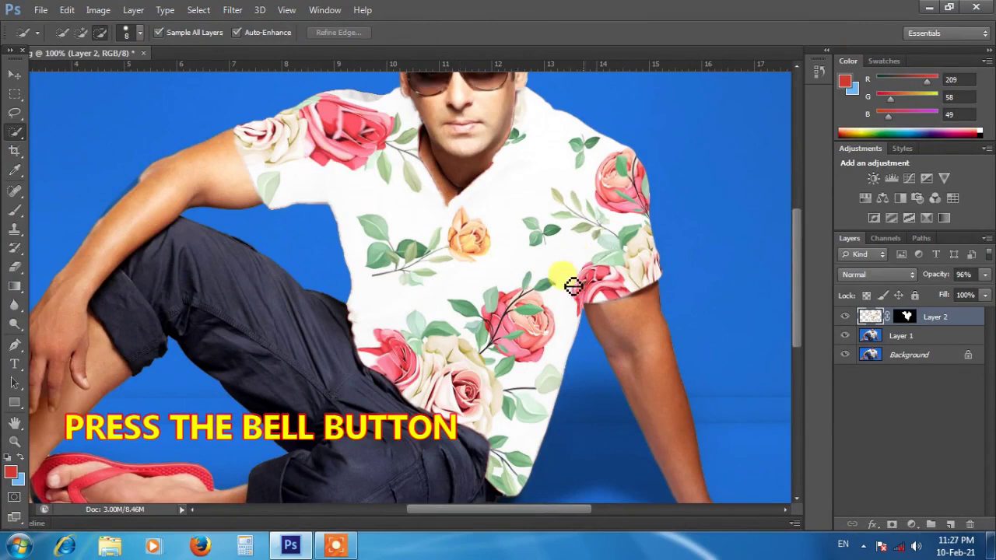
Reset colours to black and white, set Layer 2 to Multiply, and toggle its visibility.
click(906, 319)
key(d)
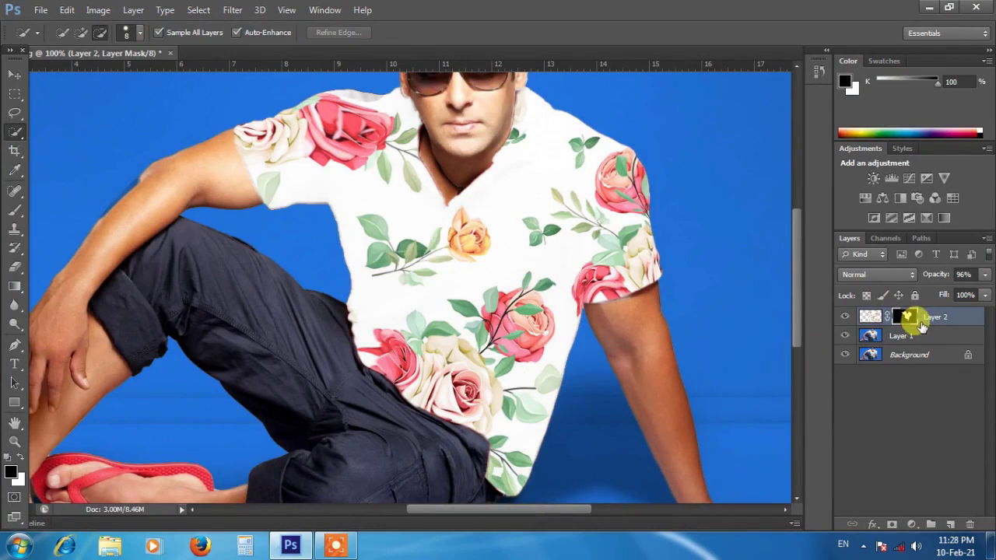
click(870, 317)
click(856, 275)
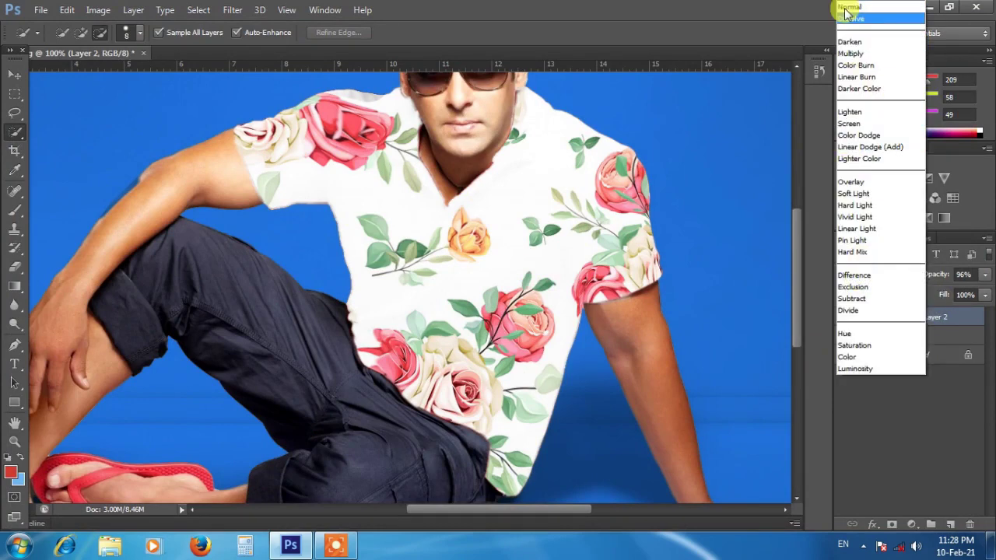
click(851, 53)
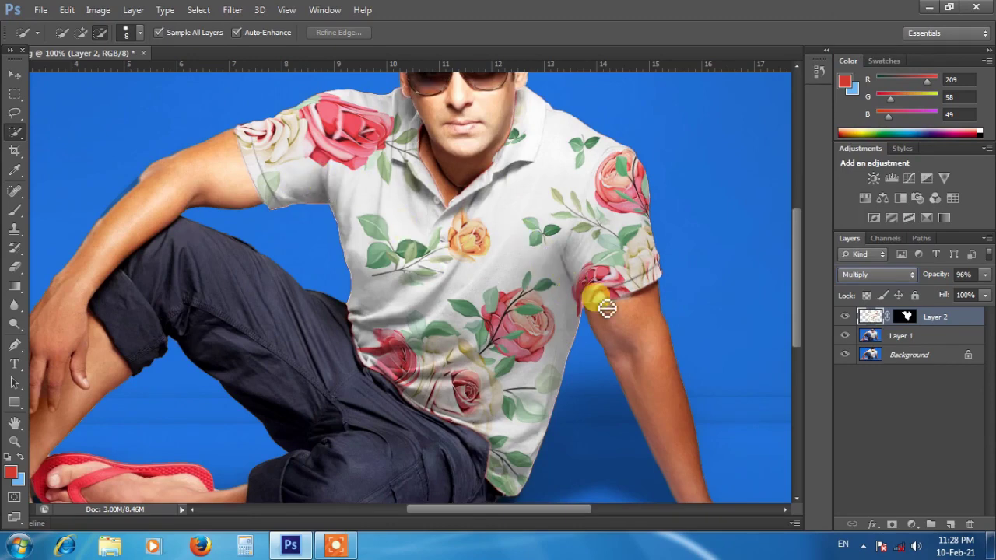
click(846, 317)
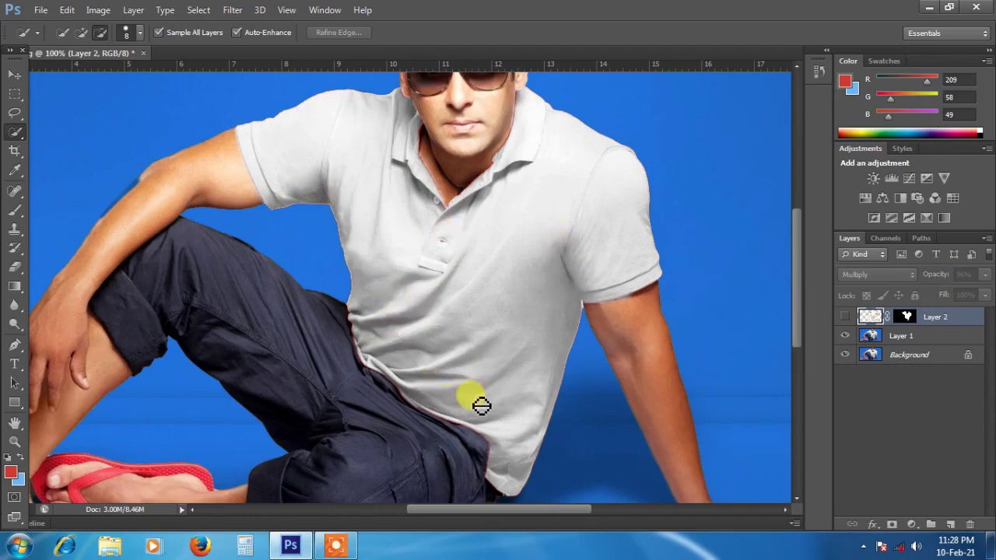
click(844, 318)
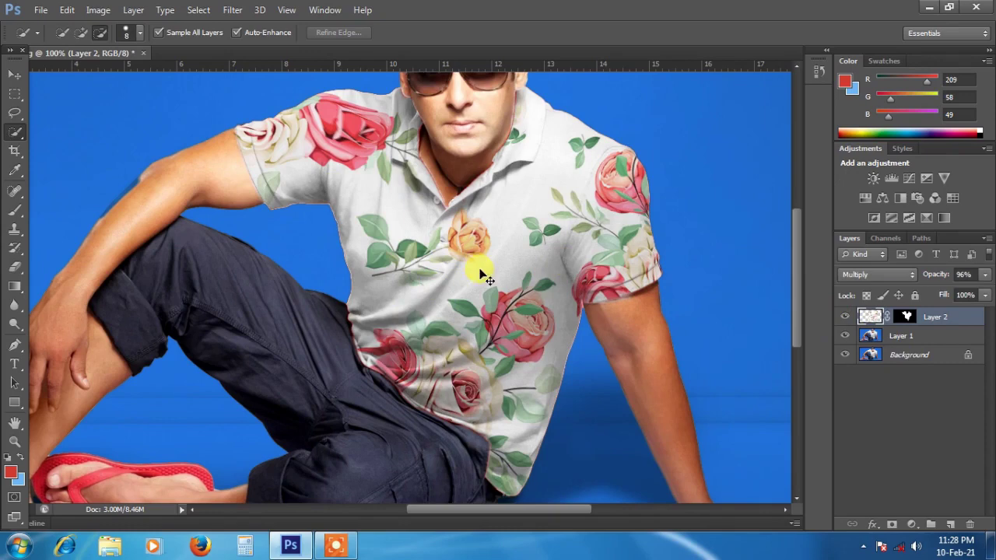
key(ctrl+l)
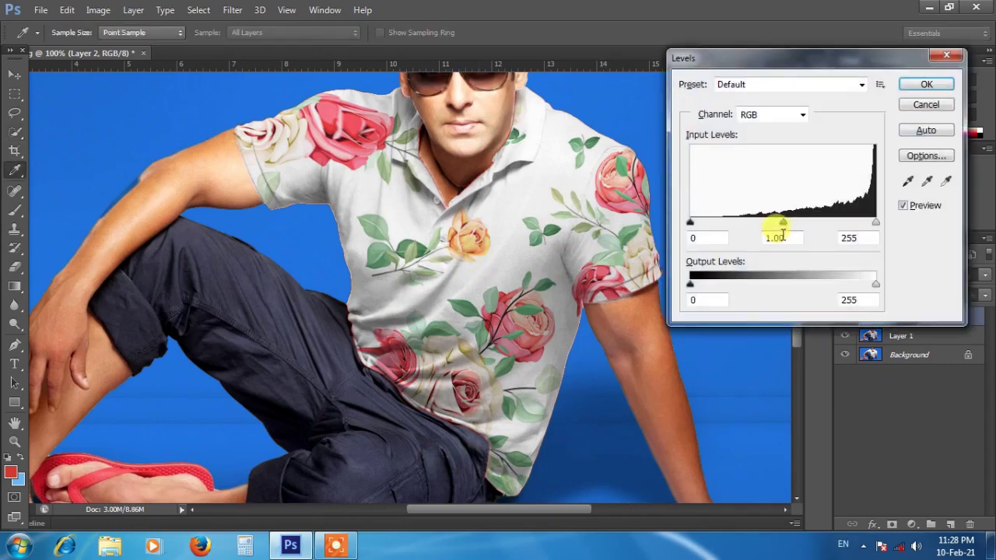
Apply Levels to the pattern with black input 42 and midtones 0.56.
drag(796, 227, 817, 226)
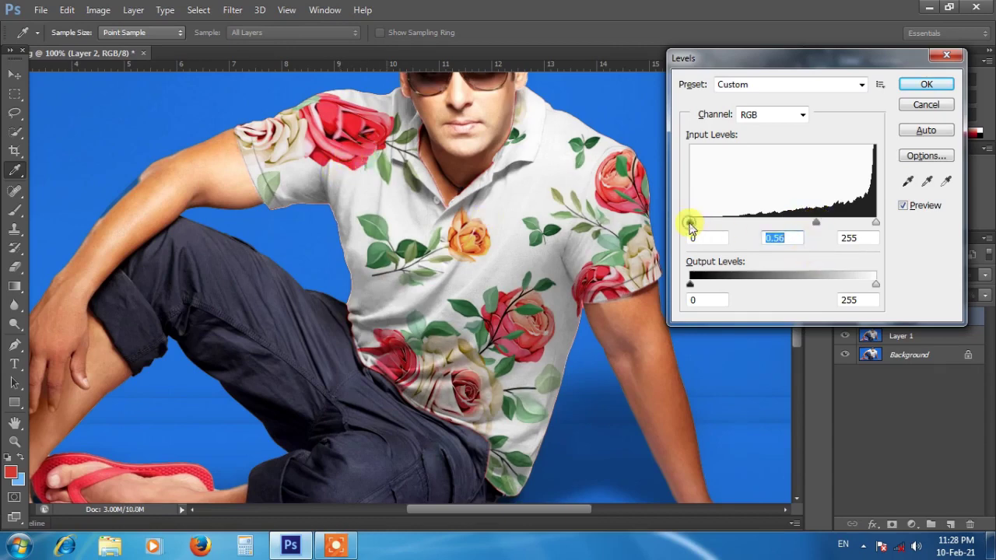
drag(711, 225, 738, 221)
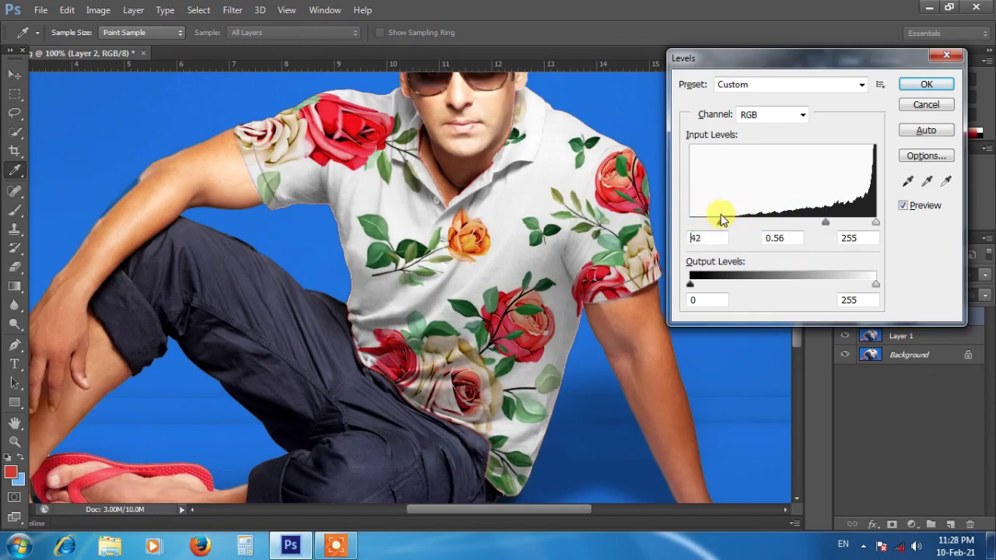
double_click(700, 237)
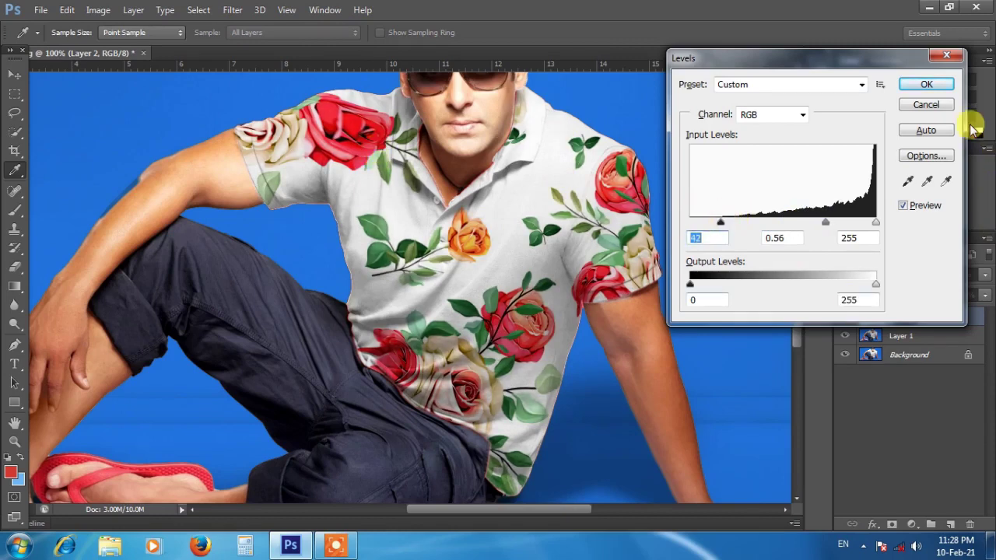
click(926, 84)
key(w)
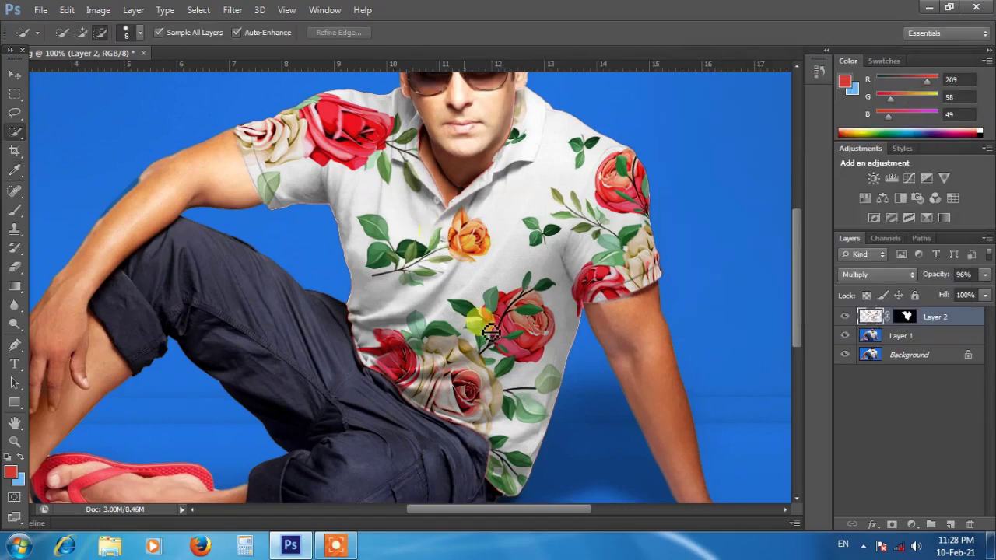
Duplicate Layer 1 with Ctrl+J and move the original Layer 1 above Layer 2.
key(ctrl+minus)
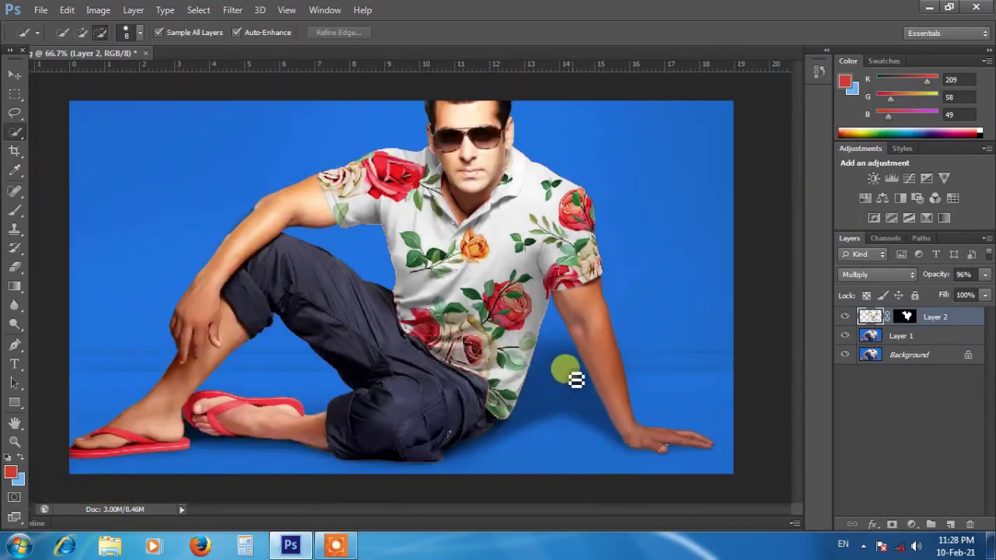
key(ctrl+plus)
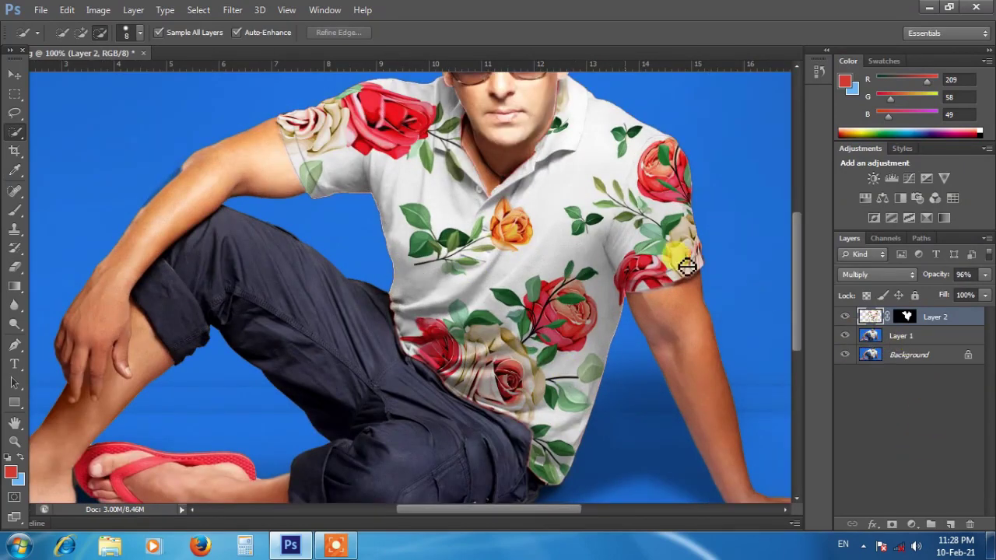
click(906, 337)
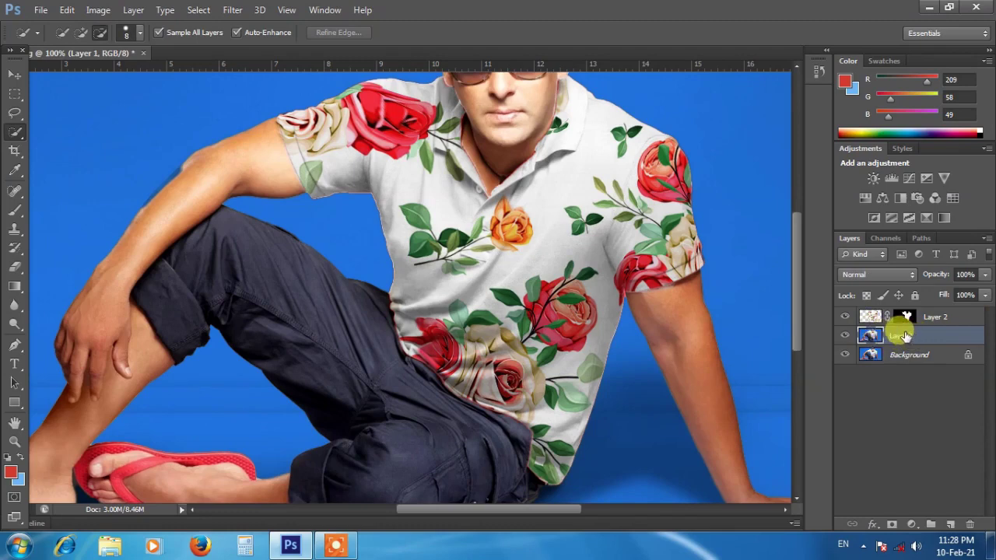
key(ctrl+j)
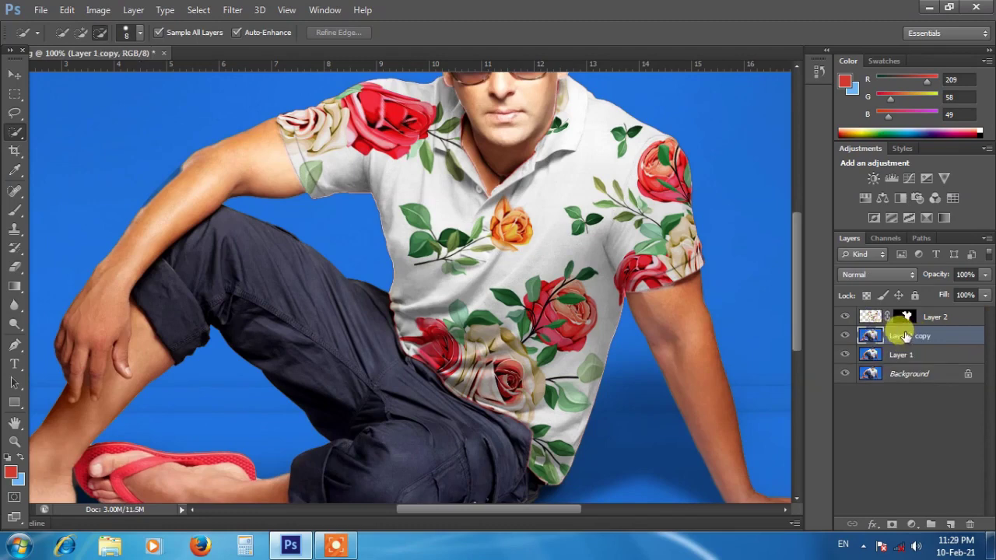
click(899, 355)
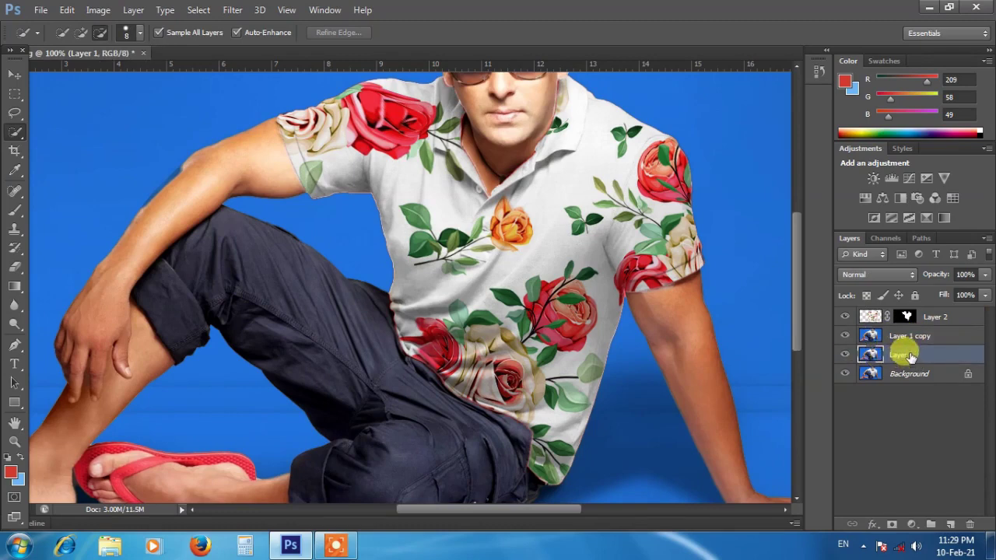
mouse_move(913, 354)
mouse_down()
mouse_move(896, 316)
mouse_move(910, 312)
mouse_up()
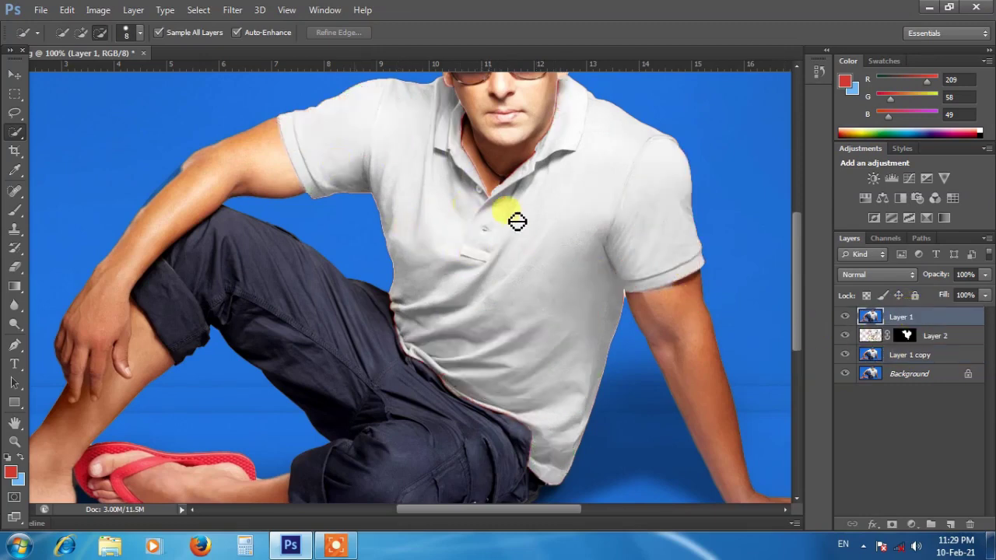
right_click(924, 319)
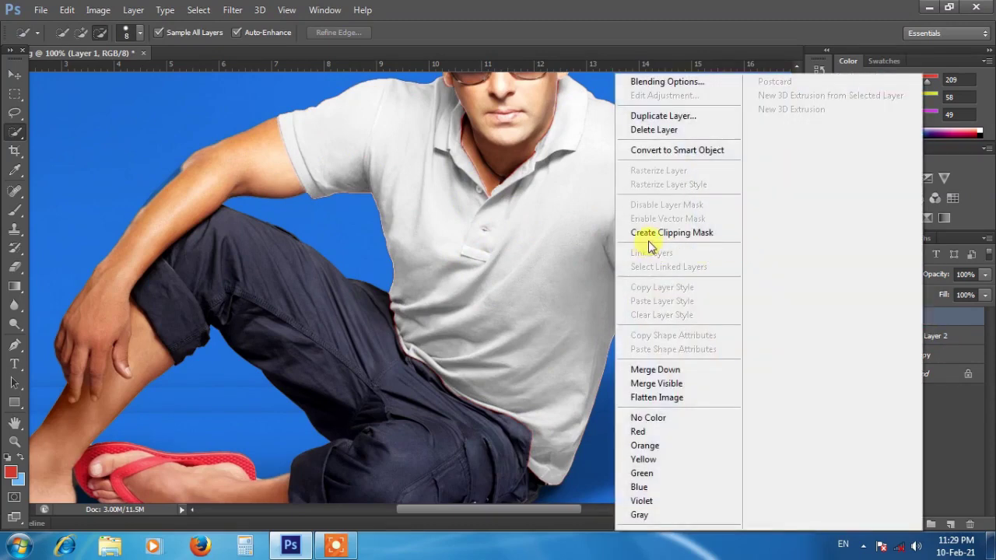
Make Layer 1 a clipping mask on Layer 2, set it to Multiply, and toggle layer visibility.
click(666, 233)
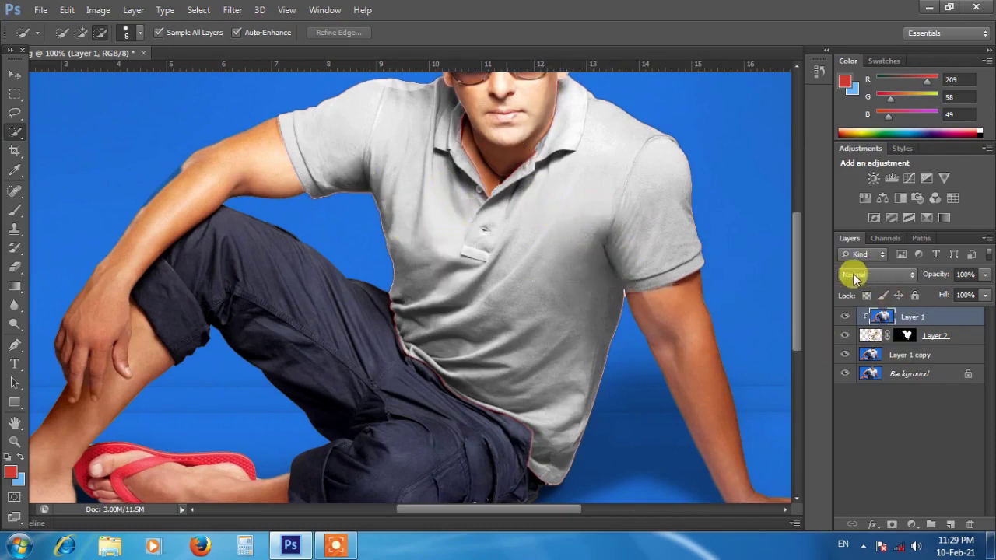
click(884, 274)
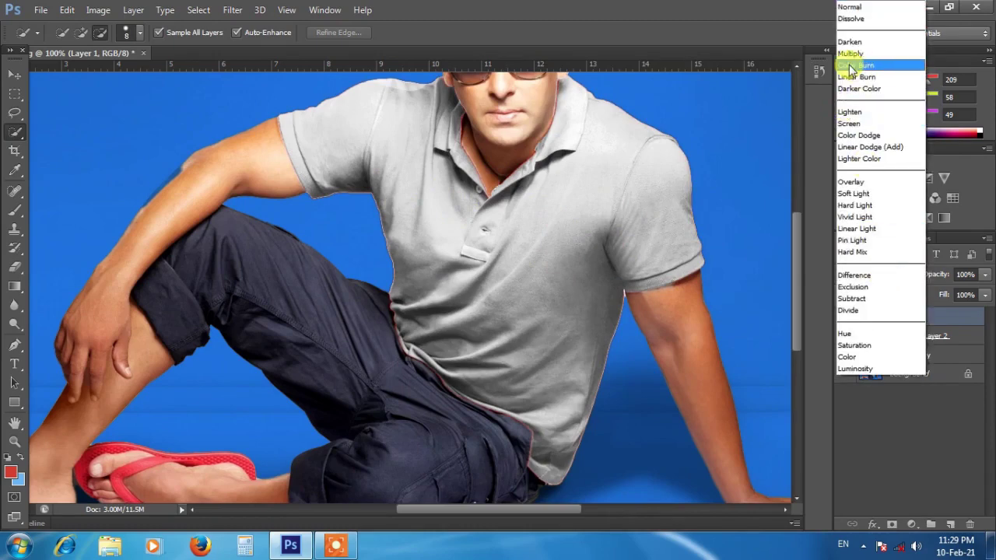
click(850, 53)
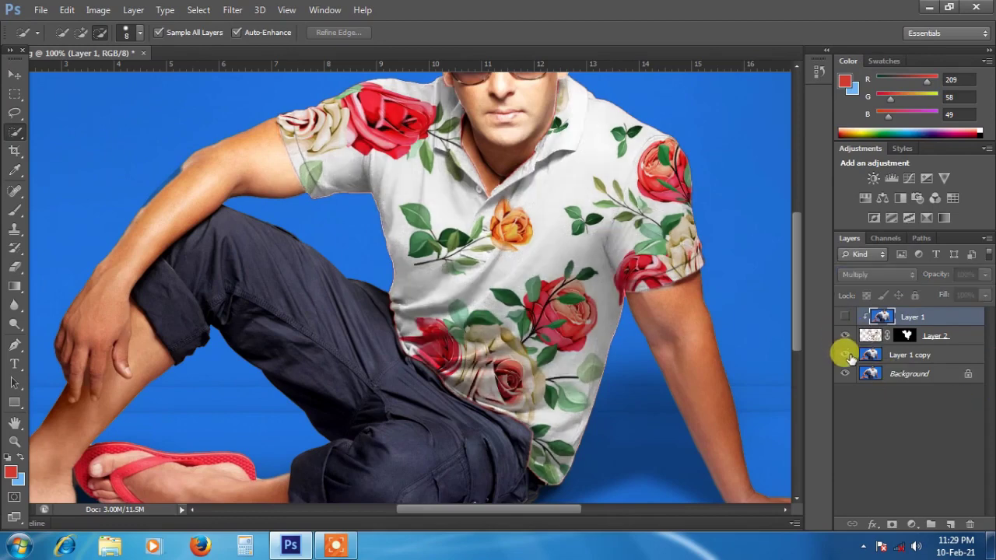
click(845, 336)
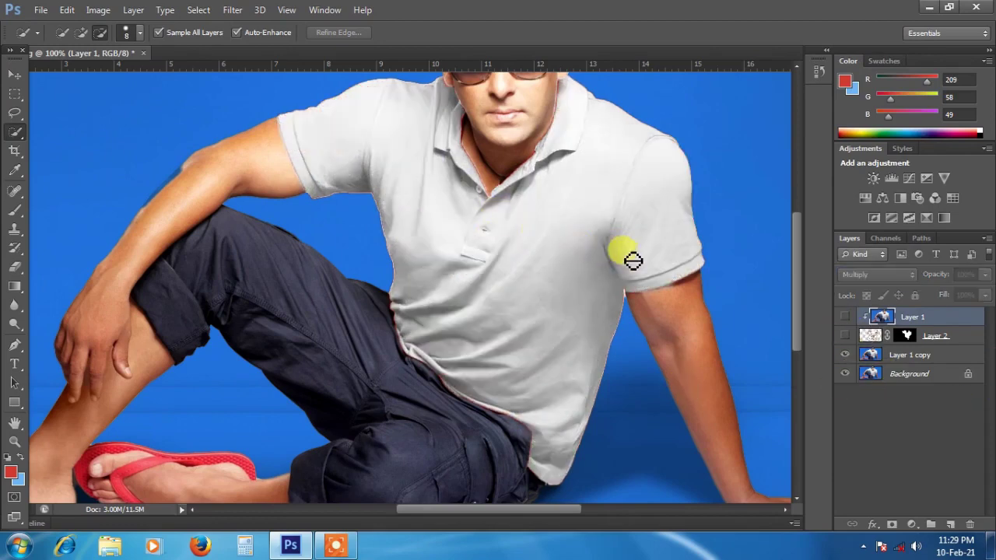
click(845, 317)
click(845, 335)
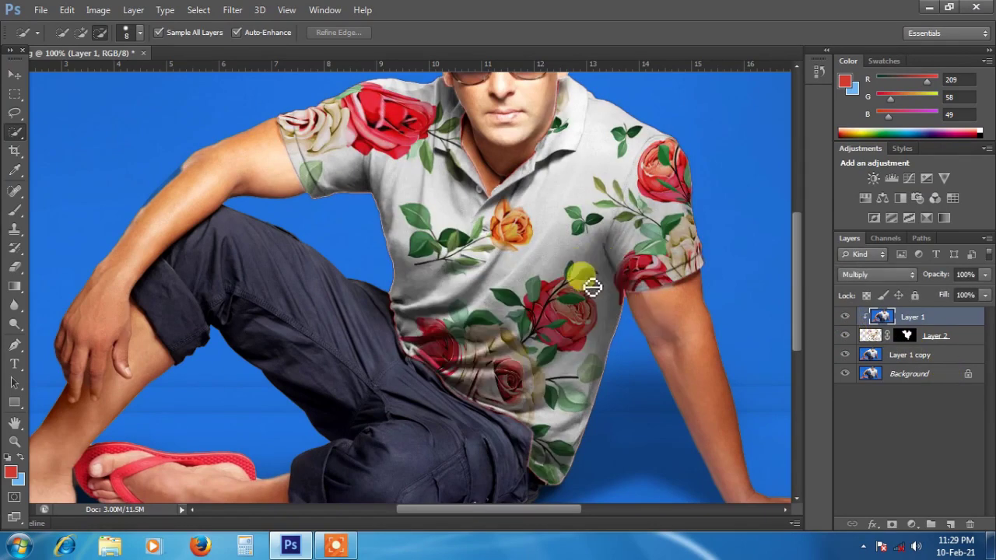
Lower Layer 1's opacity to 36% and zoom out to view the whole image.
click(984, 275)
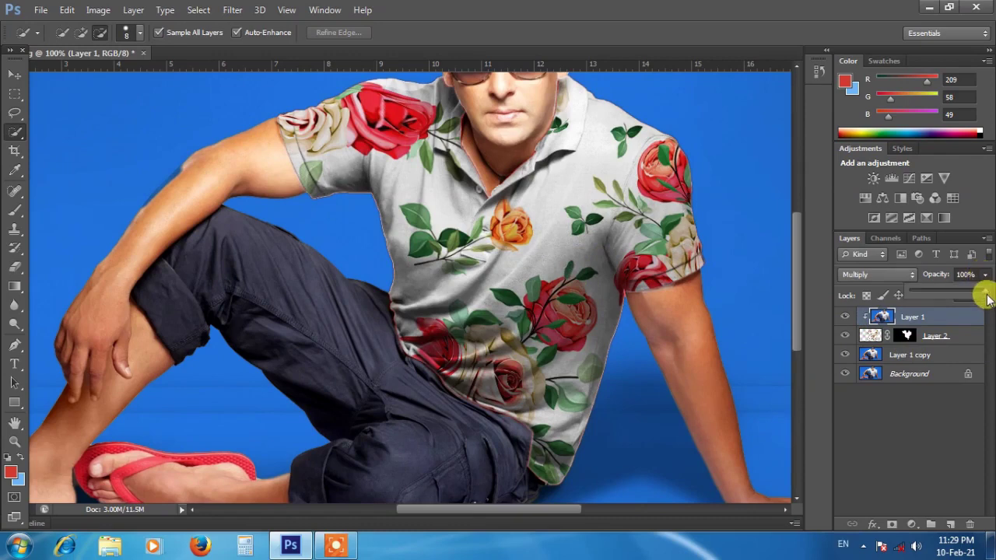
drag(975, 296, 968, 296)
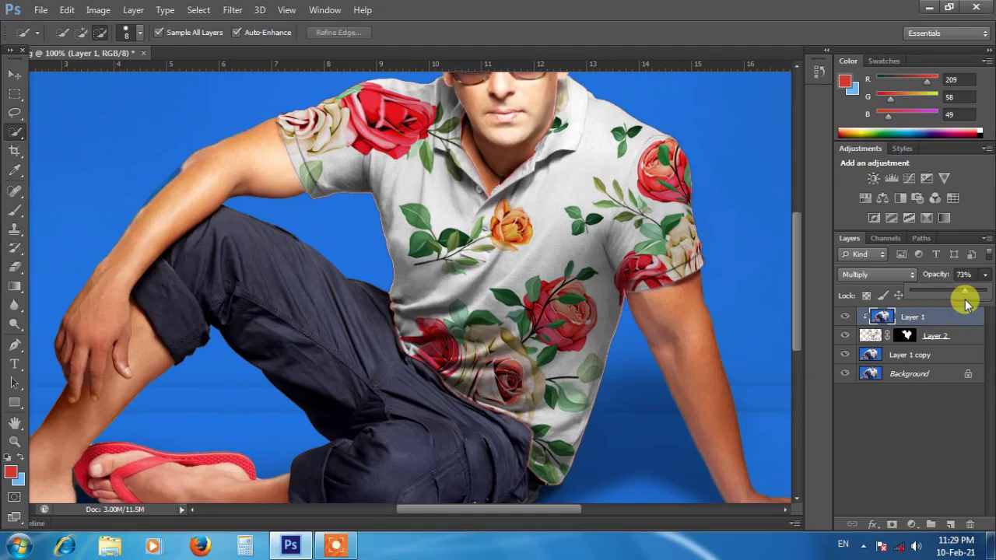
drag(957, 292, 939, 298)
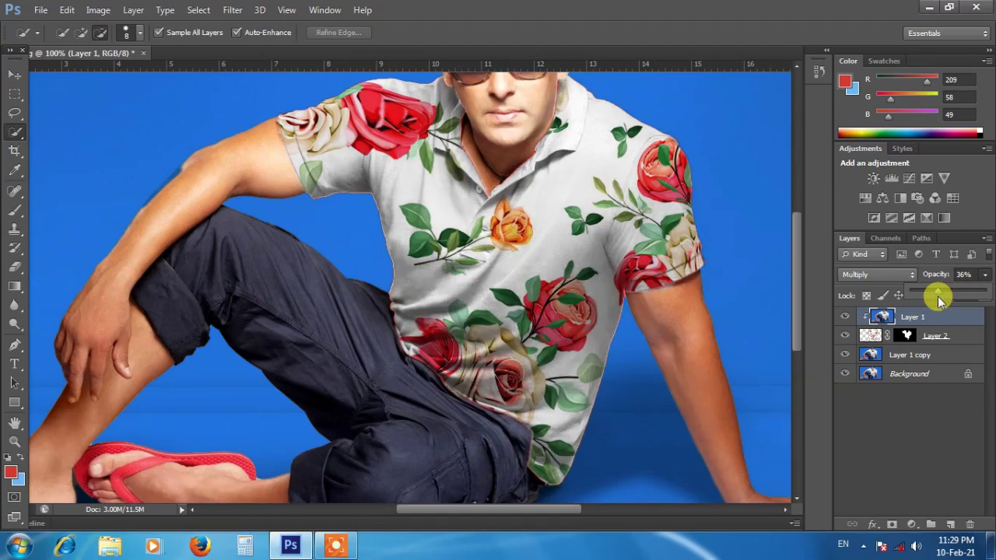
click(708, 19)
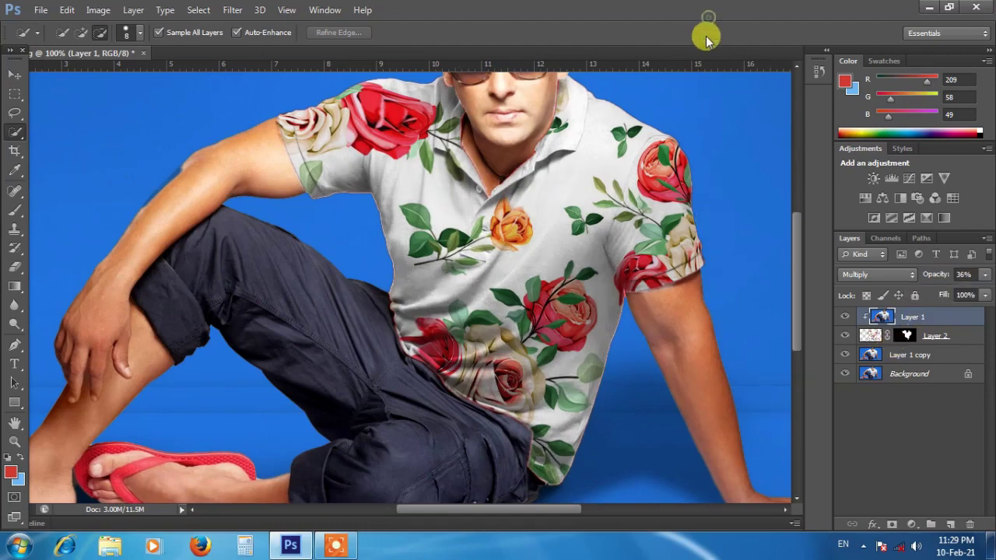
key(ctrl+minus)
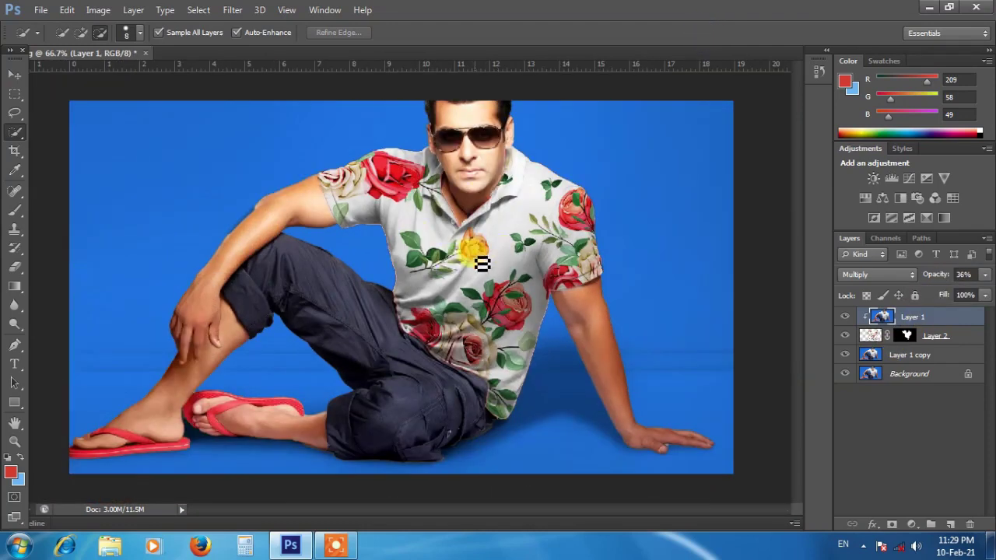